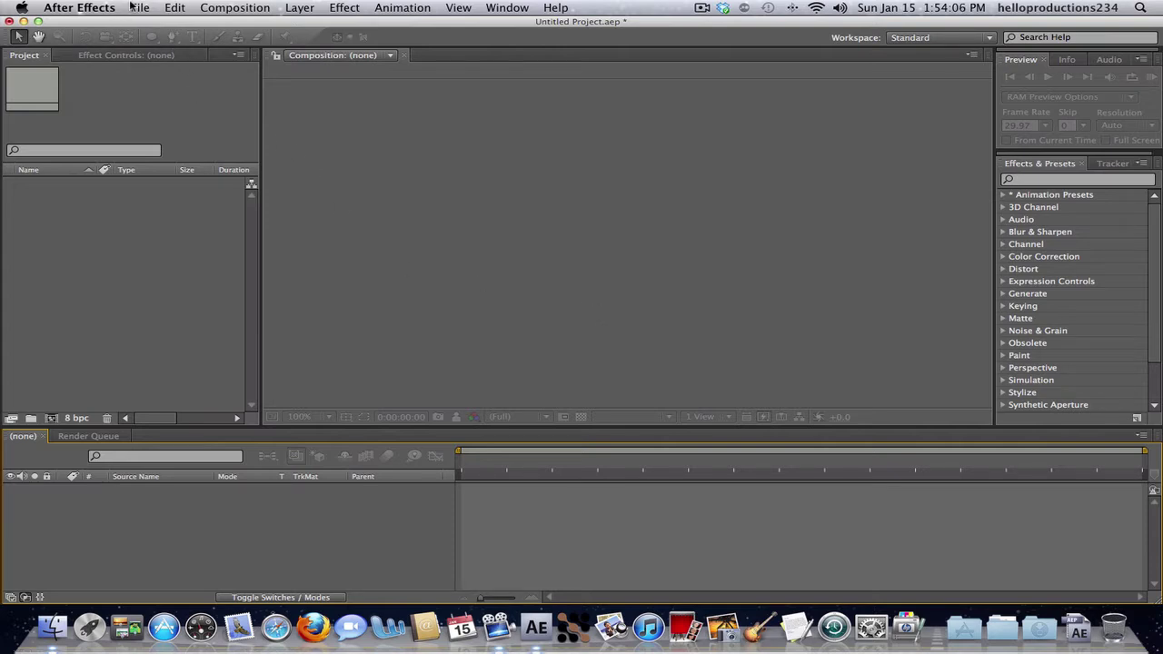
# Open the File import options, then dismiss them without importing anything.
pyautogui.click(136, 8)
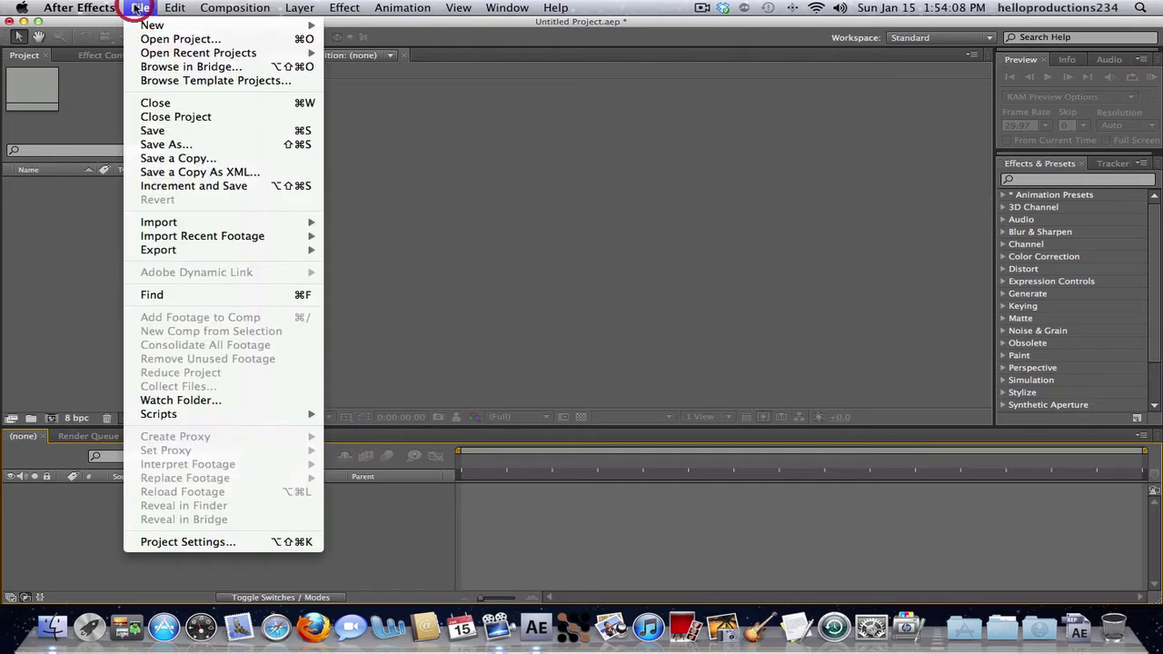
pyautogui.moveTo(261, 224)
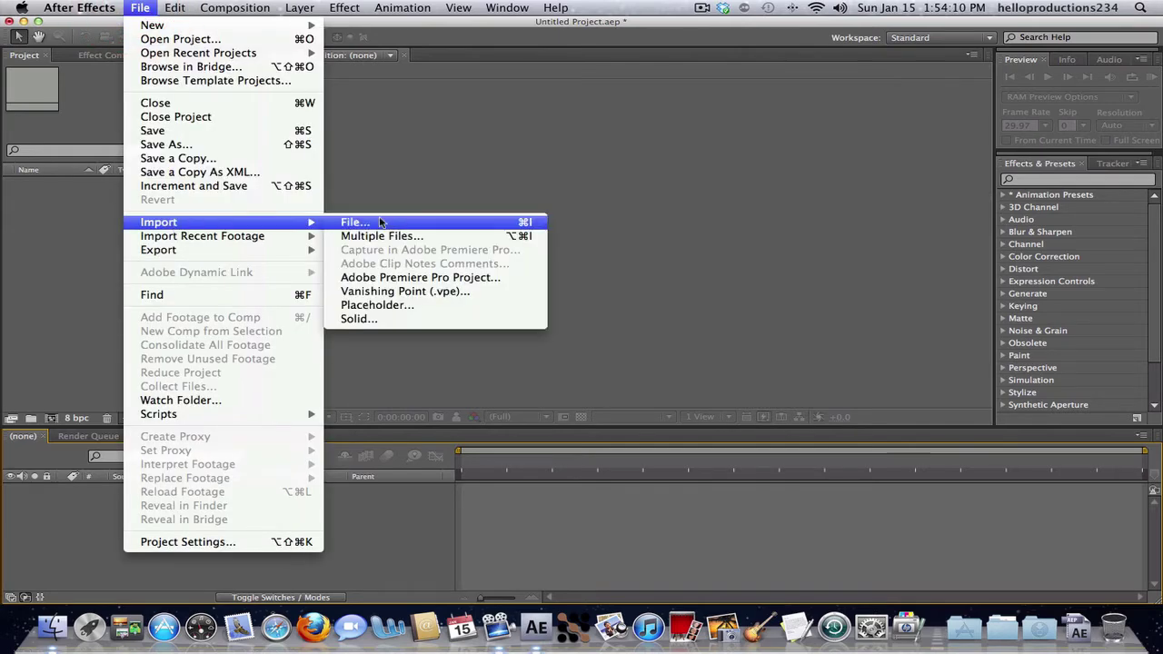
pyautogui.click(537, 391)
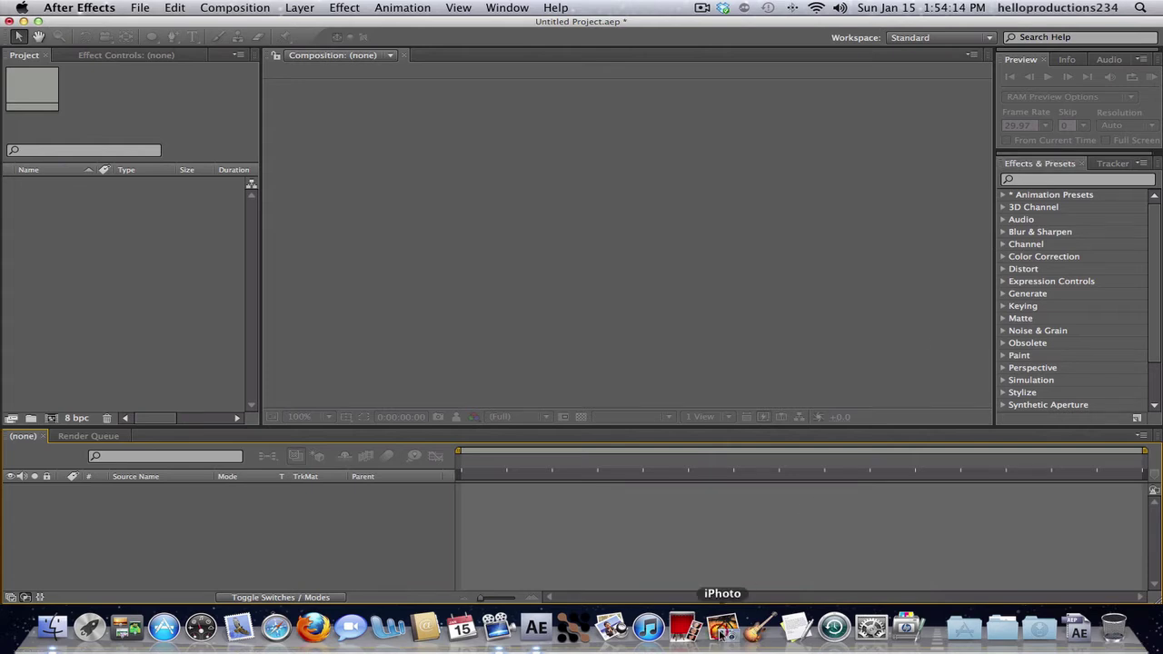
# Bring the MVI_1156 clip from the iPhoto library into the After Effects Project panel.
pyautogui.click(721, 632)
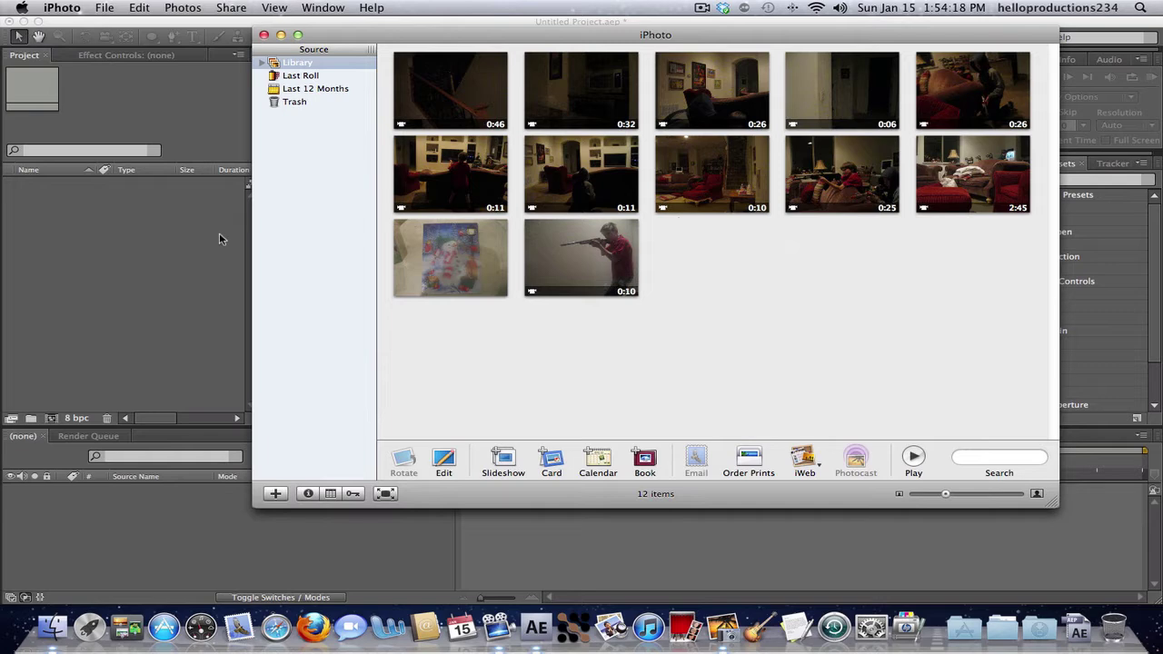
pyautogui.moveTo(593, 33)
pyautogui.mouseDown()
pyautogui.moveTo(598, 54)
pyautogui.moveTo(611, 29)
pyautogui.mouseUp()
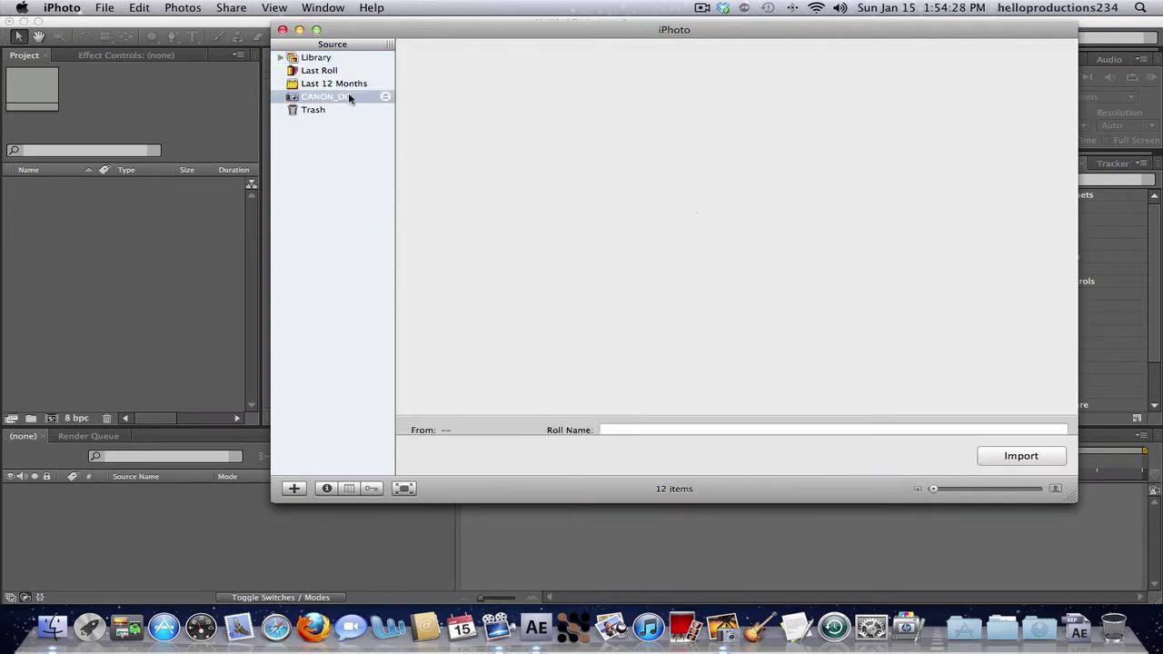
pyautogui.click(325, 59)
pyautogui.moveTo(599, 253); pyautogui.dragTo(82, 230)
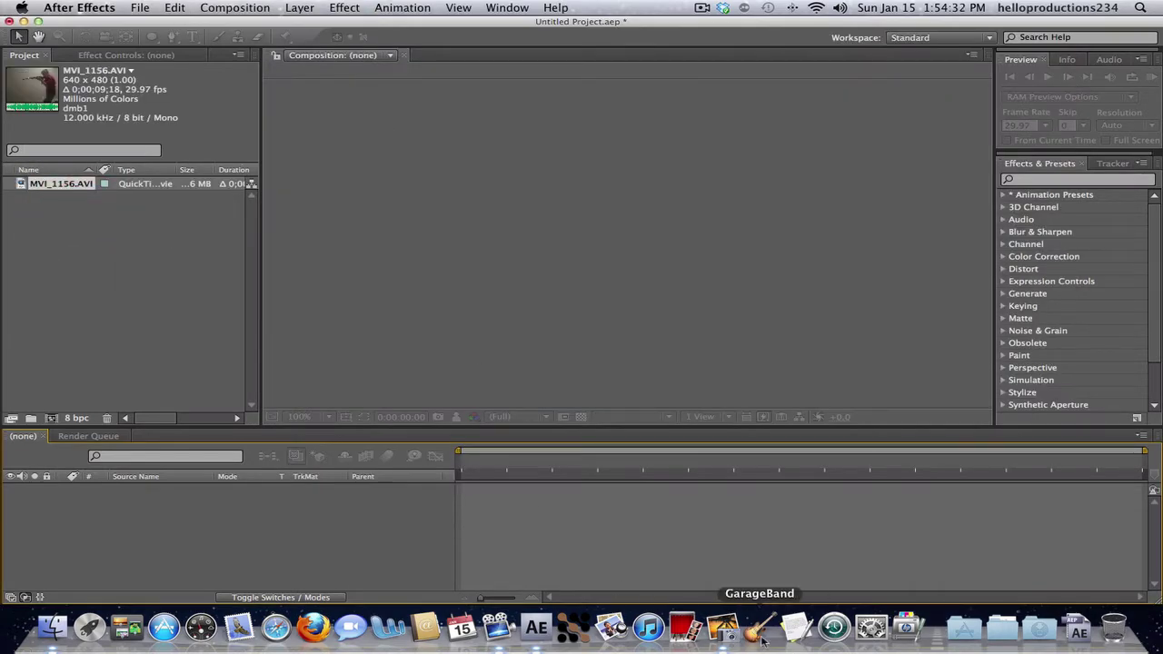
# Quit iPhoto, build the MVI_1156 composition from the clip, and go to 0;00;01;22.
pyautogui.rightClick(723, 626)
pyautogui.click(731, 586)
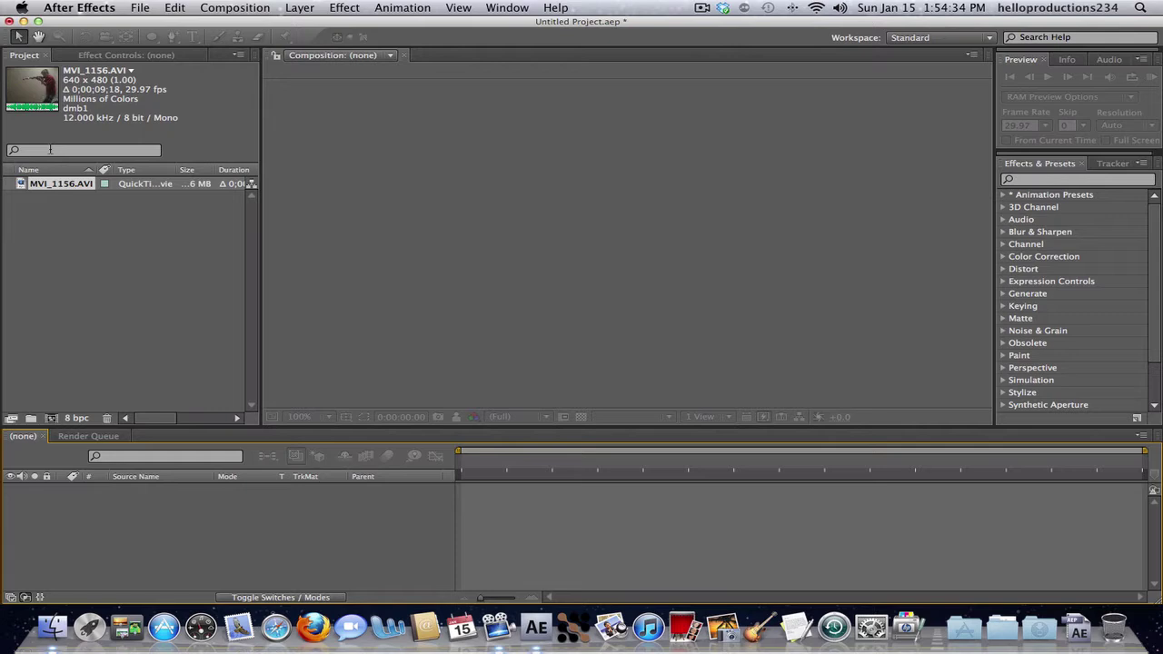
pyautogui.moveTo(60, 186); pyautogui.dragTo(303, 513)
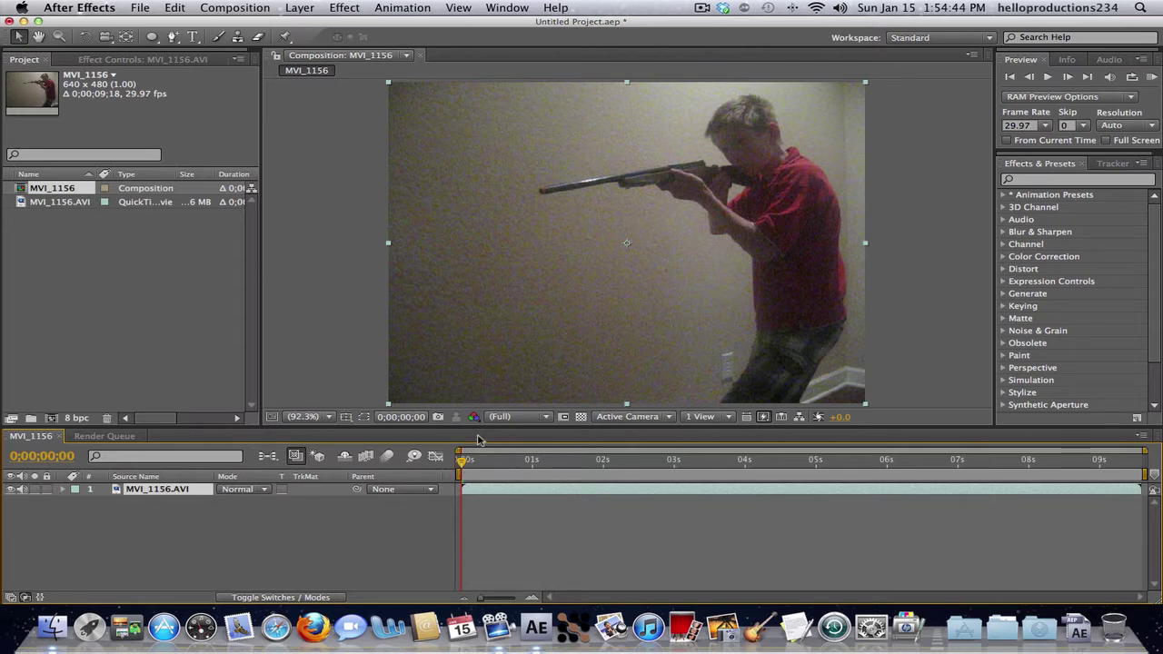
pyautogui.moveTo(462, 461); pyautogui.dragTo(585, 460)
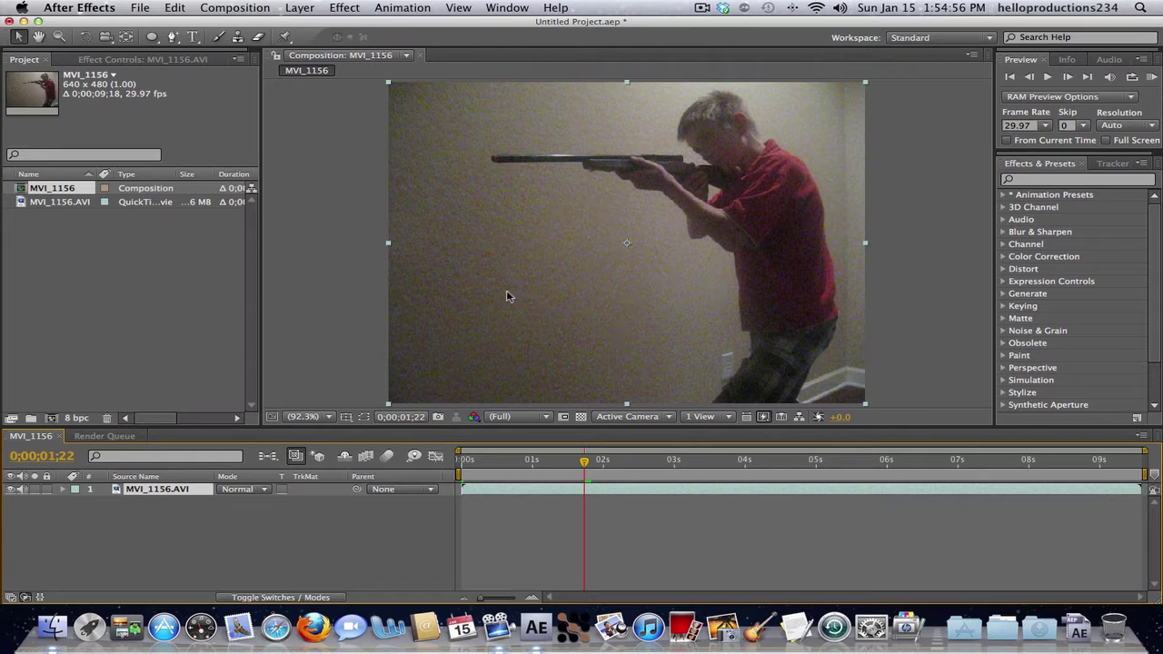
# Bring the Finder window for the 11. Muzzle_Flashes folder to the front and clear its selection.
pyautogui.click(45, 634)
pyautogui.click(426, 109)
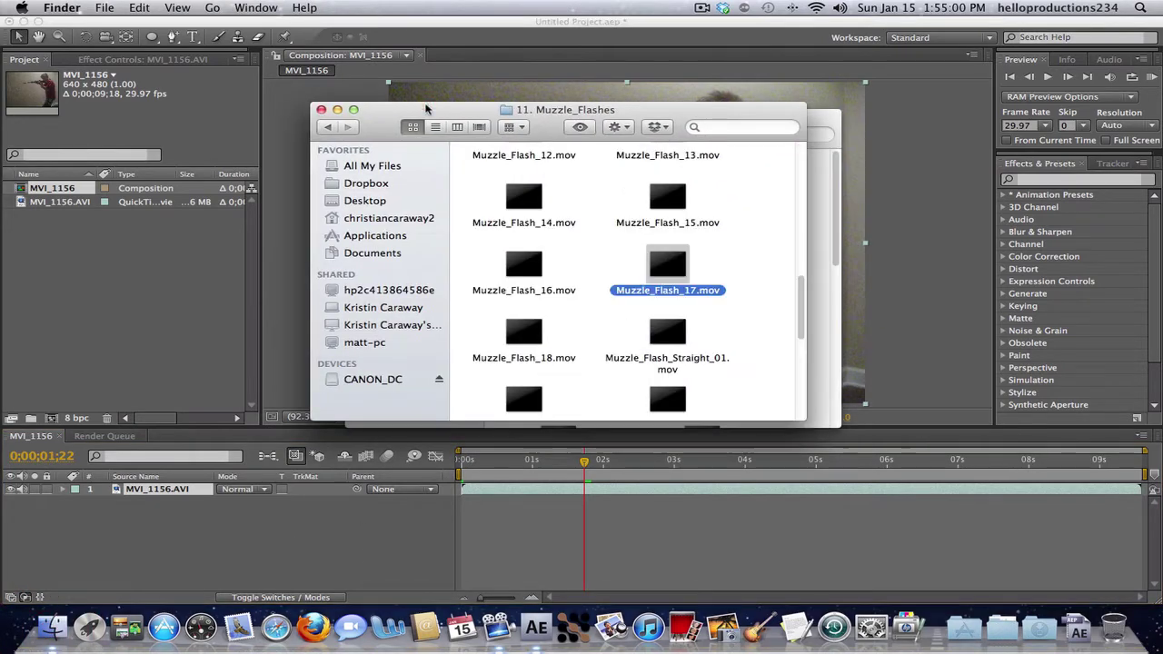
pyautogui.moveTo(427, 111); pyautogui.dragTo(452, 109)
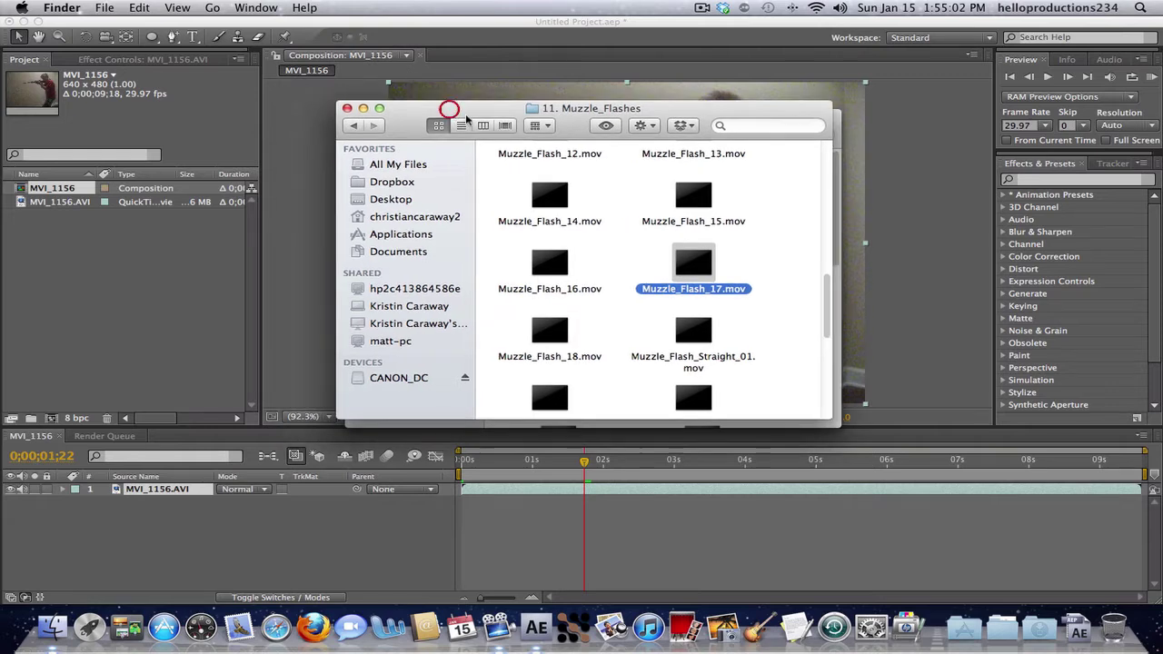
pyautogui.click(585, 251)
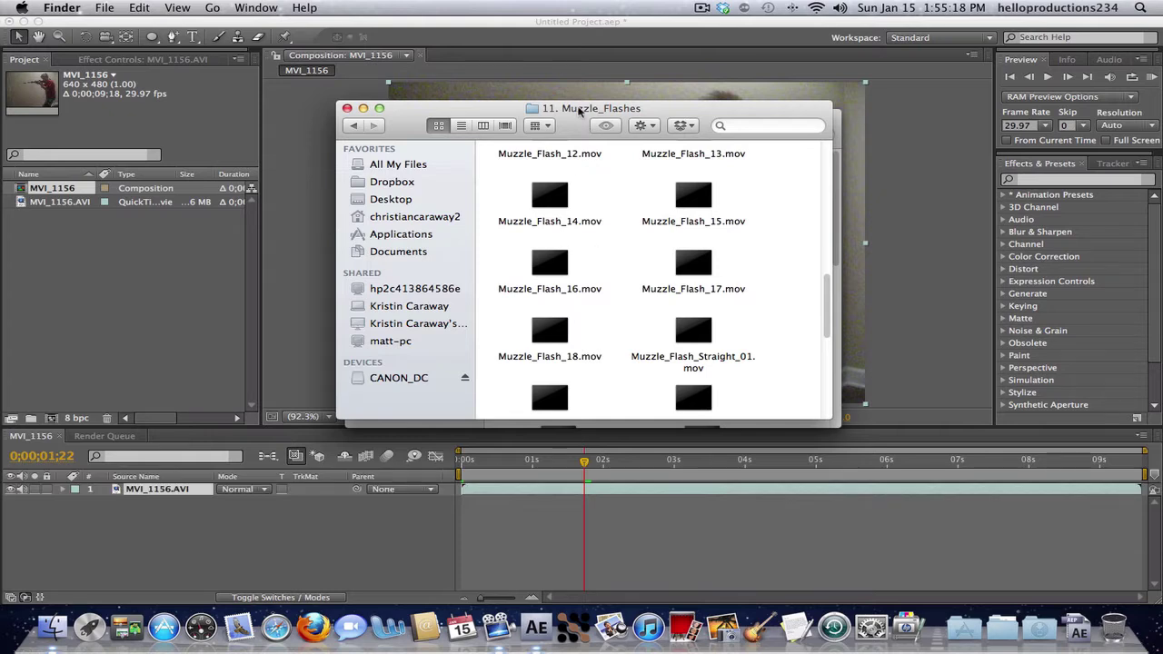
pyautogui.doubleClick(561, 264)
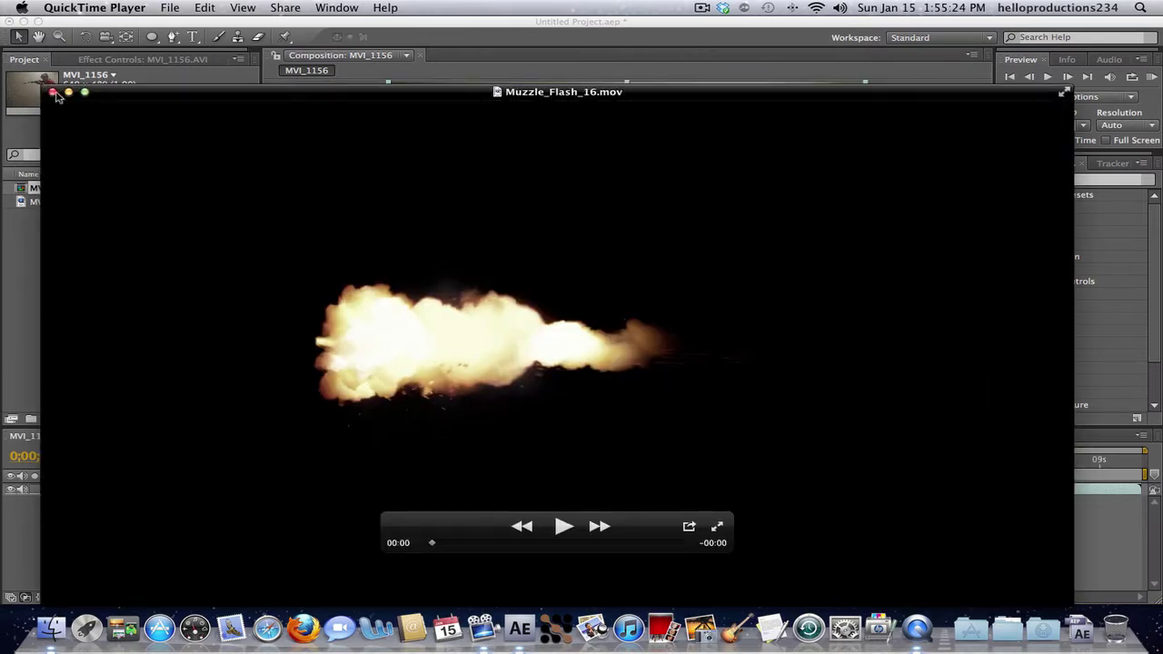
pyautogui.moveTo(54, 96); pyautogui.dragTo(52, 62)
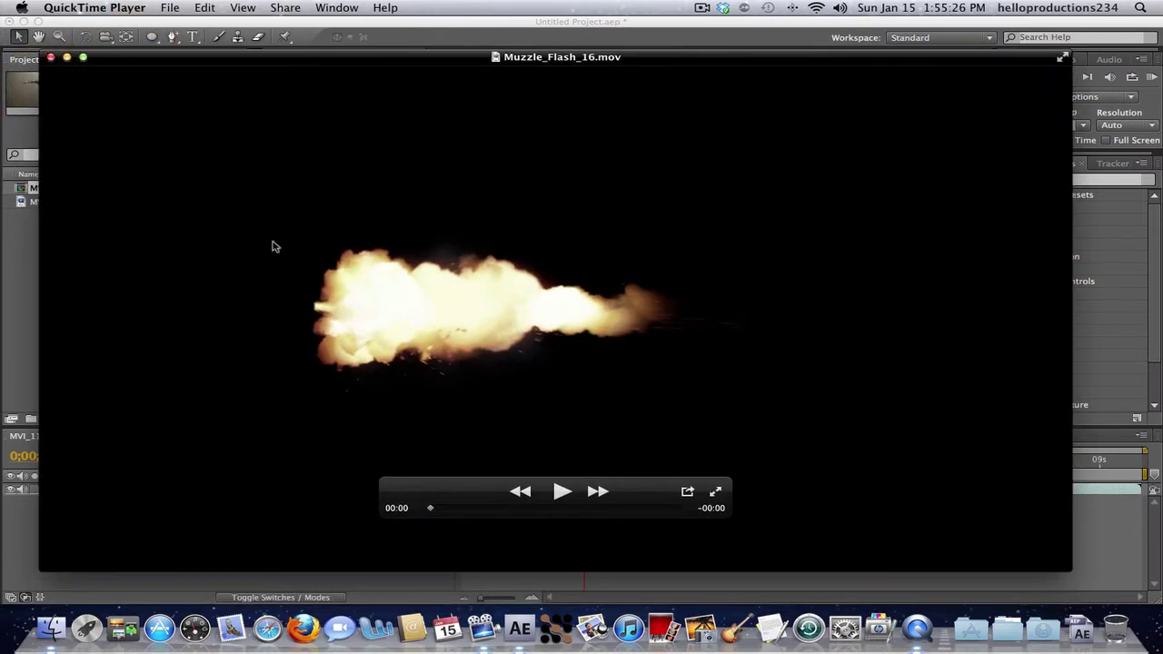
pyautogui.click(919, 626)
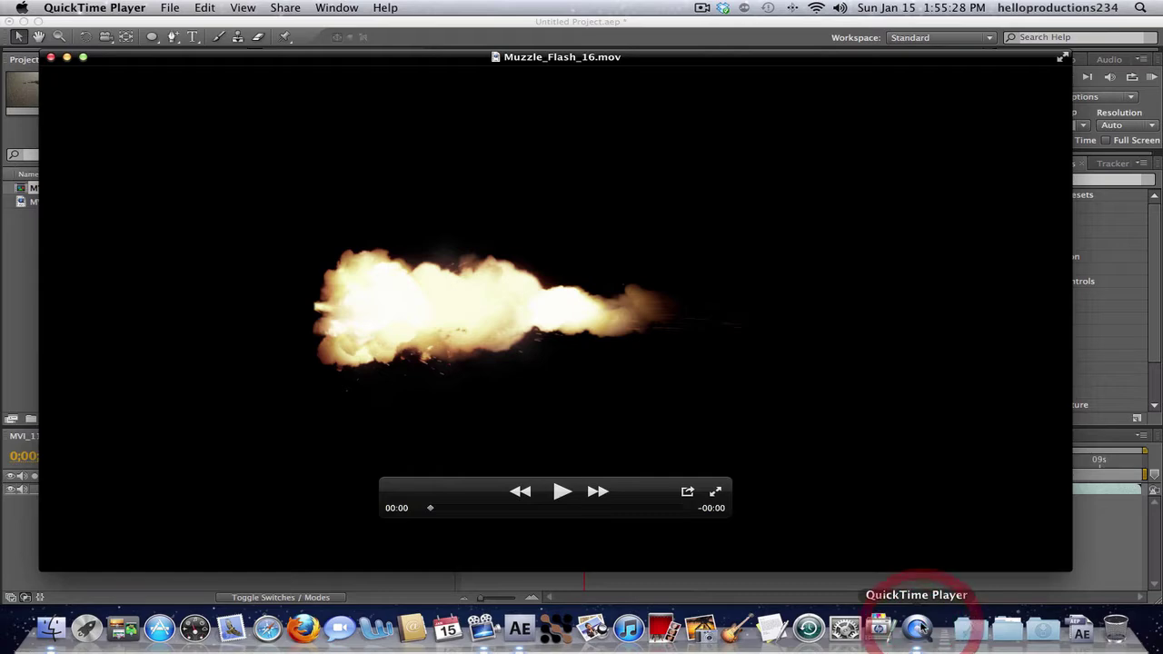
pyautogui.rightClick(919, 610)
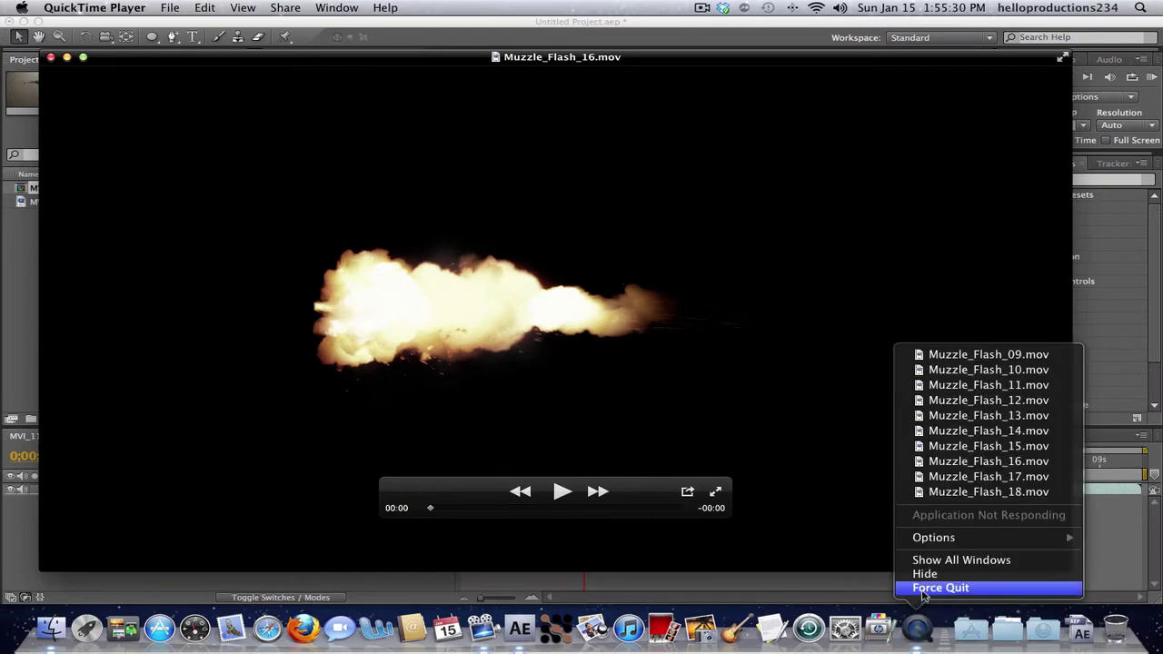
pyautogui.click(923, 590)
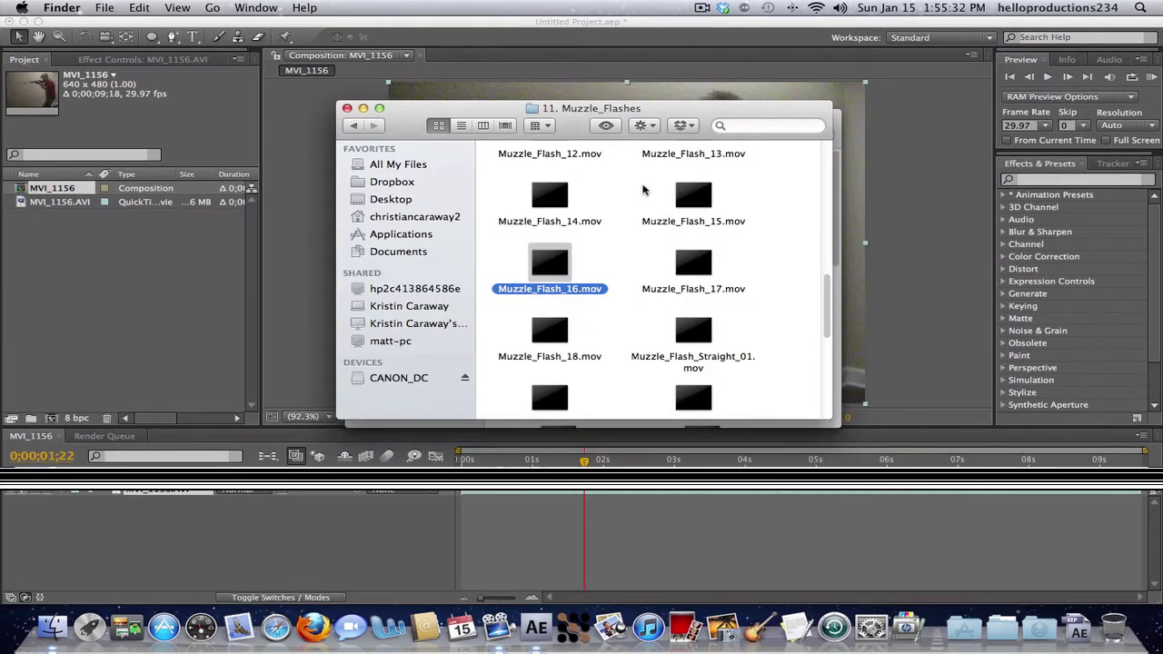
pyautogui.click(614, 229)
pyautogui.doubleClick(705, 271)
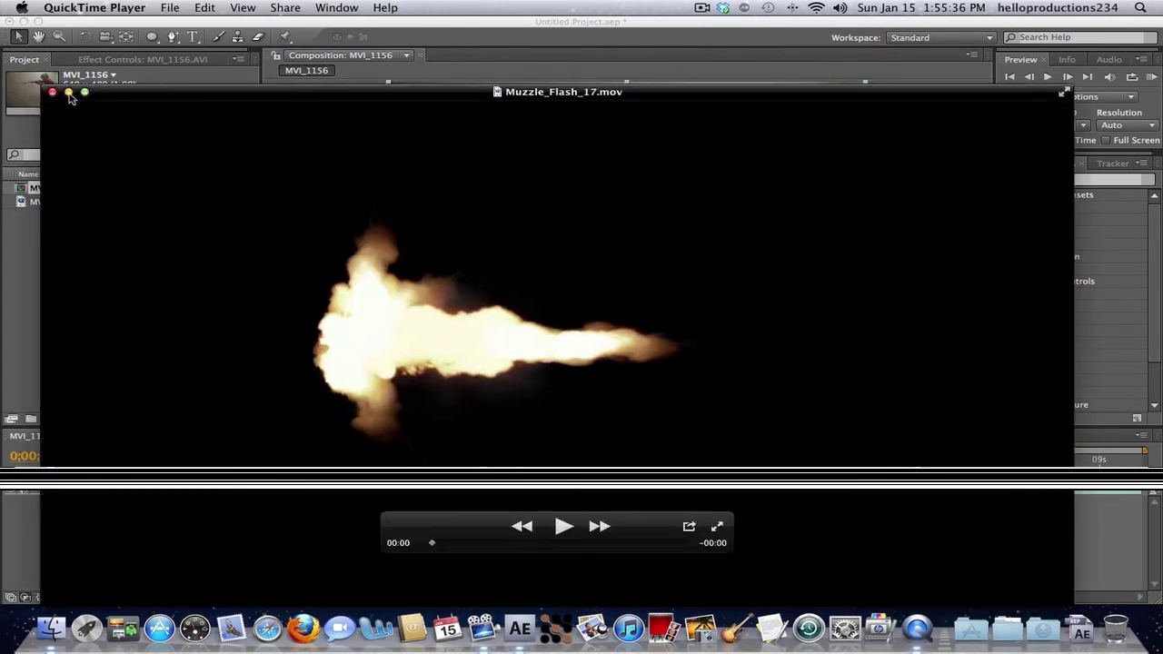
pyautogui.moveTo(119, 96); pyautogui.dragTo(117, 44)
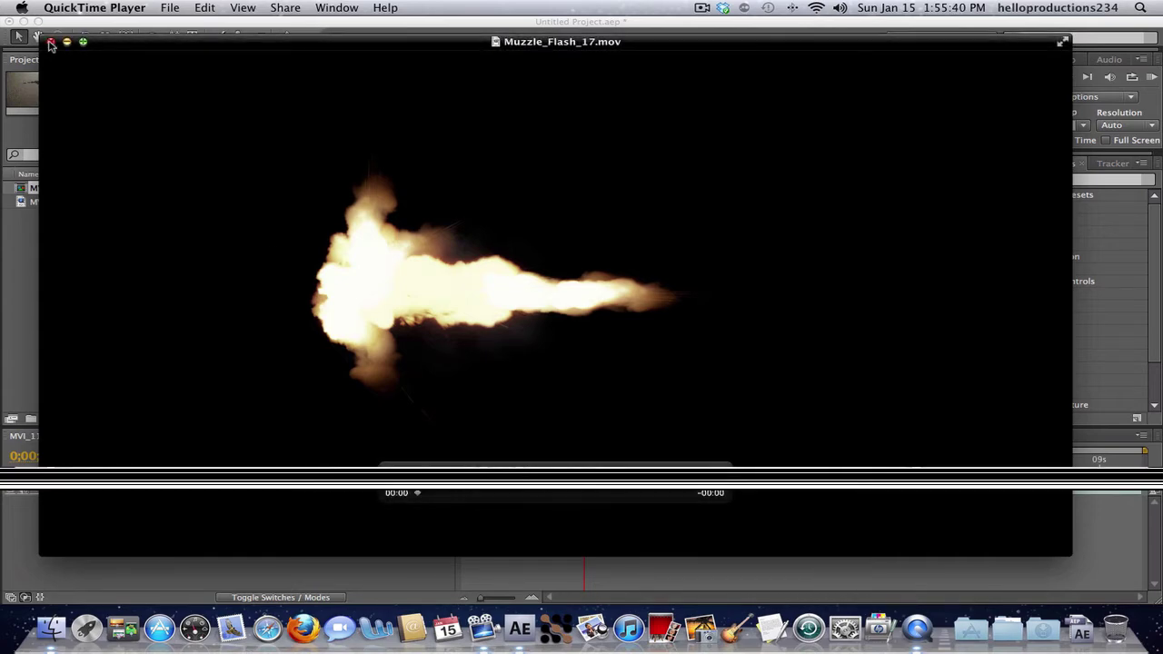
pyautogui.click(50, 45)
pyautogui.doubleClick(542, 333)
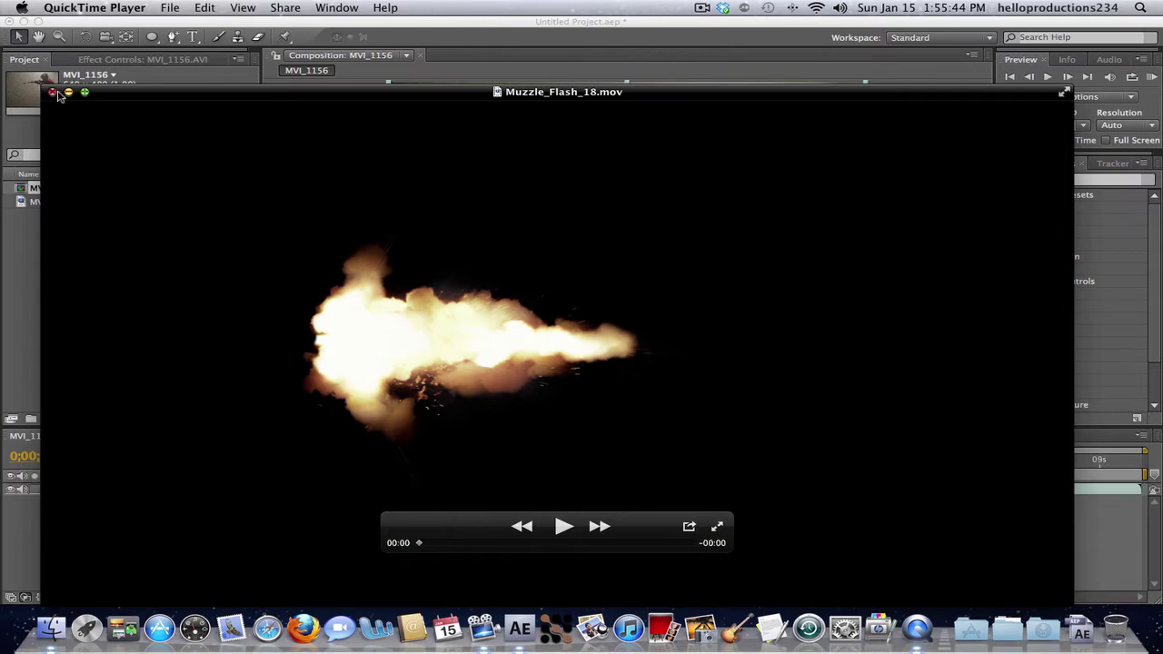
pyautogui.click(52, 92)
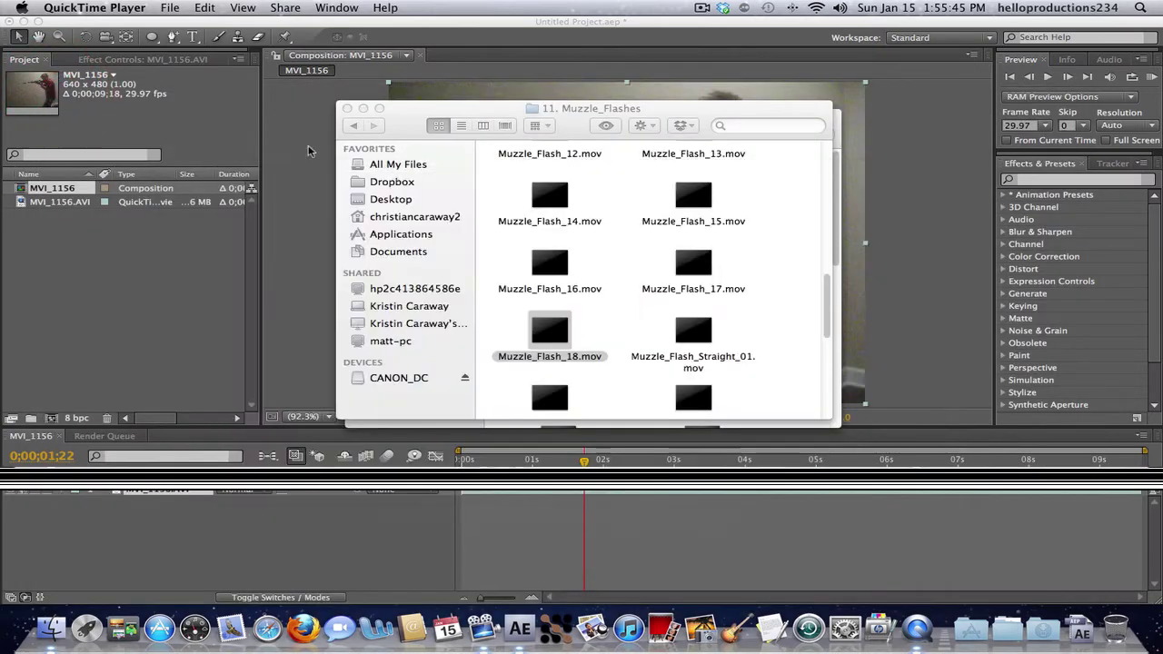
pyautogui.click(600, 109)
pyautogui.moveTo(600, 109); pyautogui.dragTo(607, 107)
pyautogui.click(647, 335)
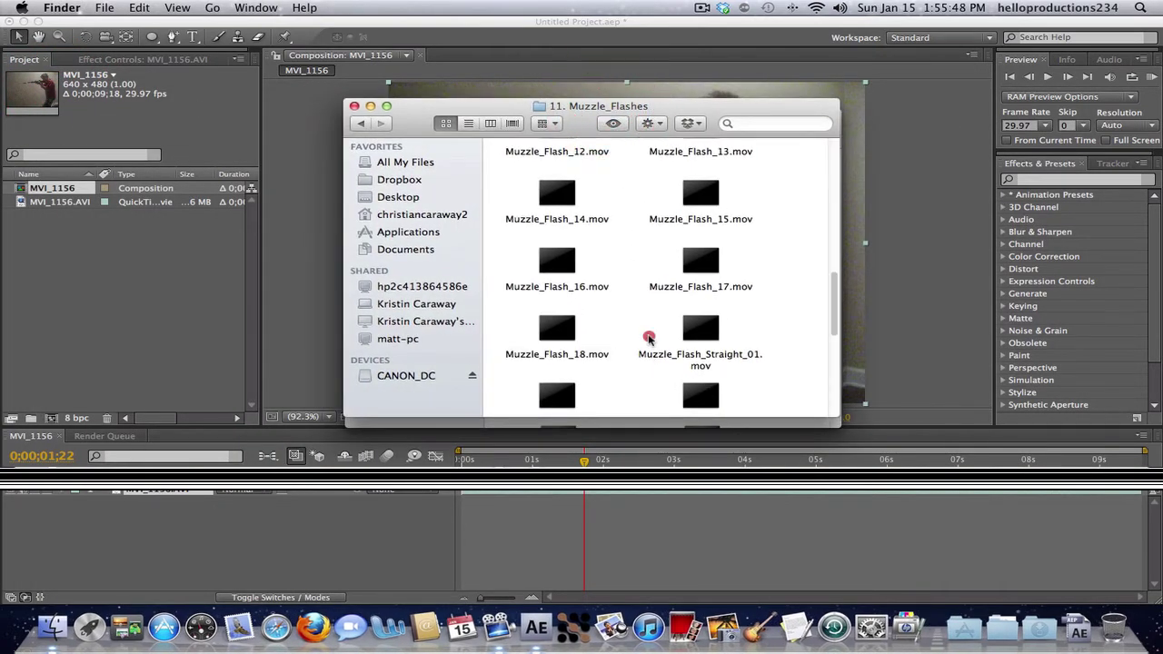
pyautogui.moveTo(690, 284); pyautogui.dragTo(58, 234)
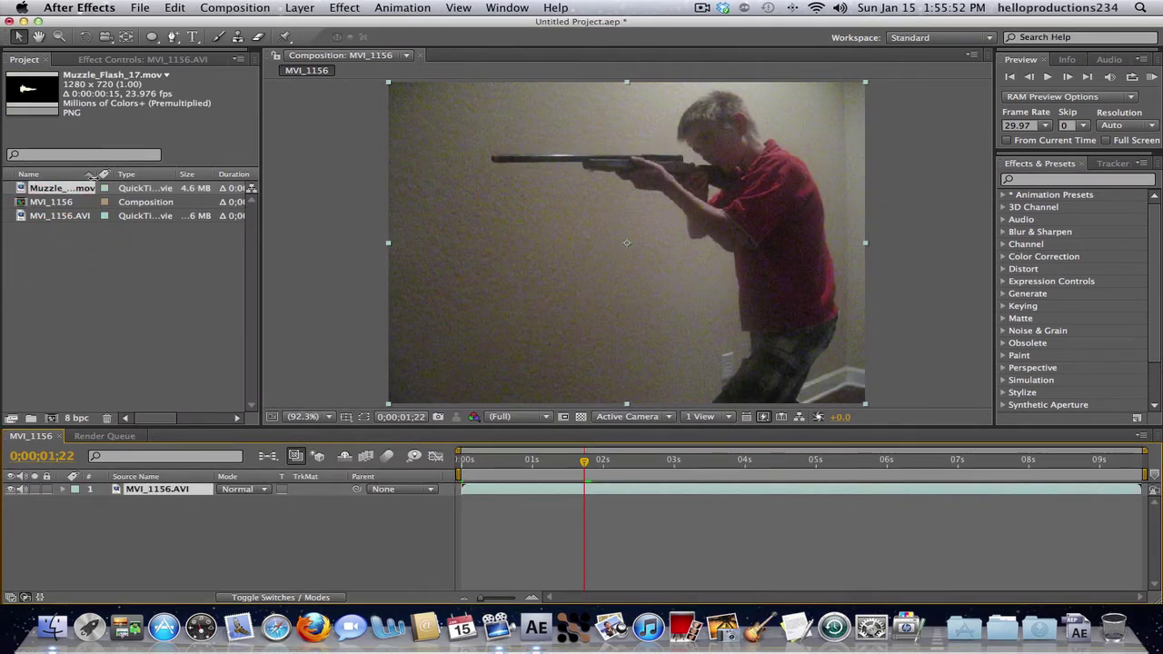
# Add Muzzle_Flash_17.mov above the footage, starting near 0;00;01;22, and rotate it about 180°.
pyautogui.moveTo(61, 188); pyautogui.dragTo(196, 488)
pyautogui.moveTo(467, 489); pyautogui.dragTo(606, 488)
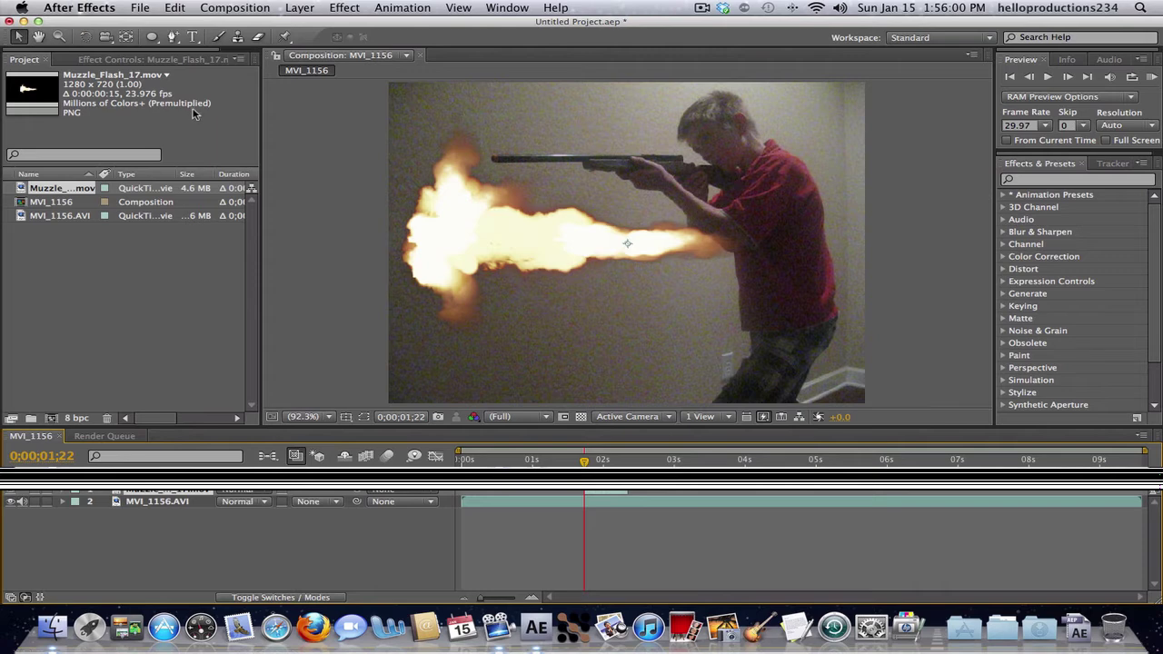
pyautogui.press('w')
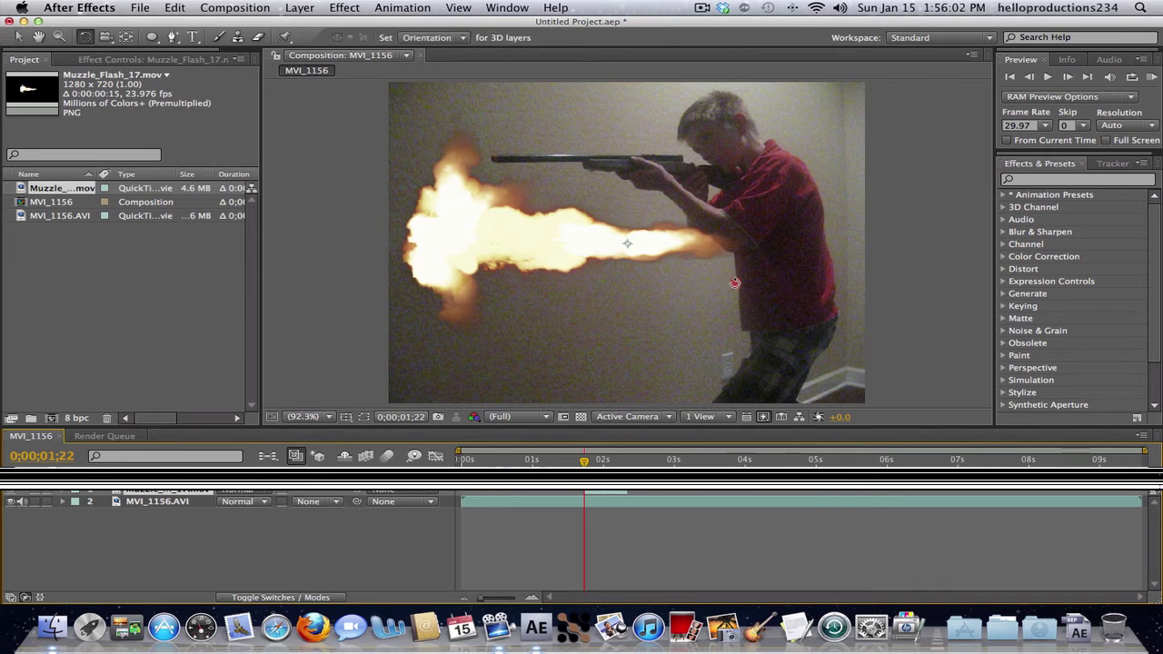
pyautogui.moveTo(735, 282); pyautogui.dragTo(467, 197)
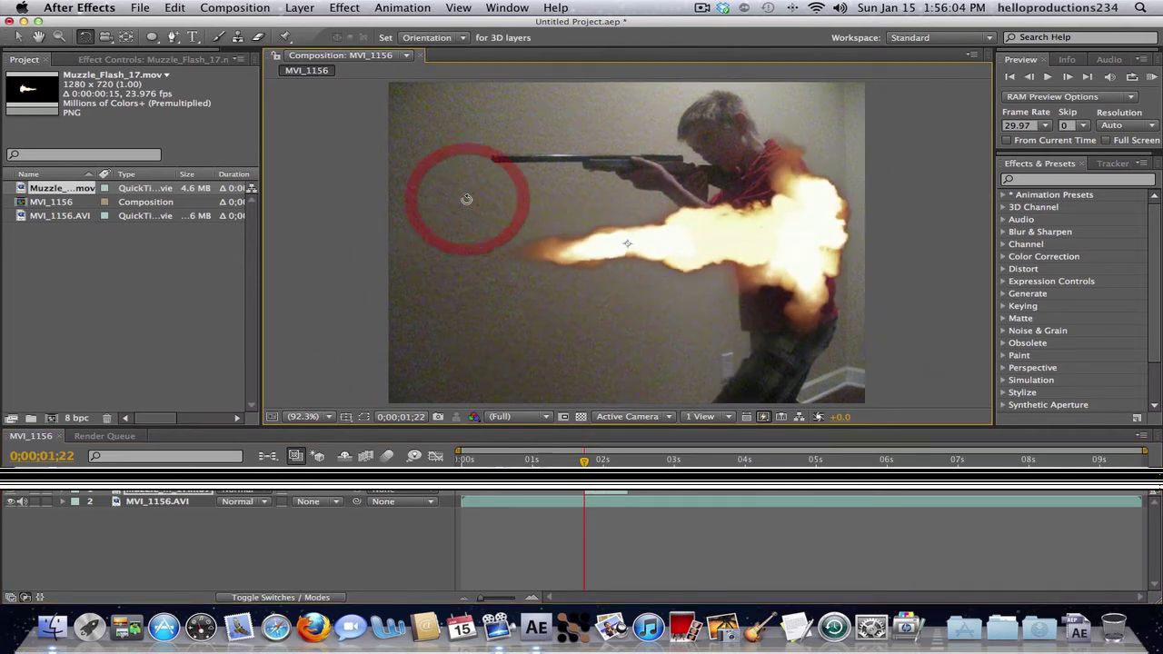
# Shrink the flash layer over the footage at 50% zoom, then view at full size.
pyautogui.press(',')
pyautogui.press(',')
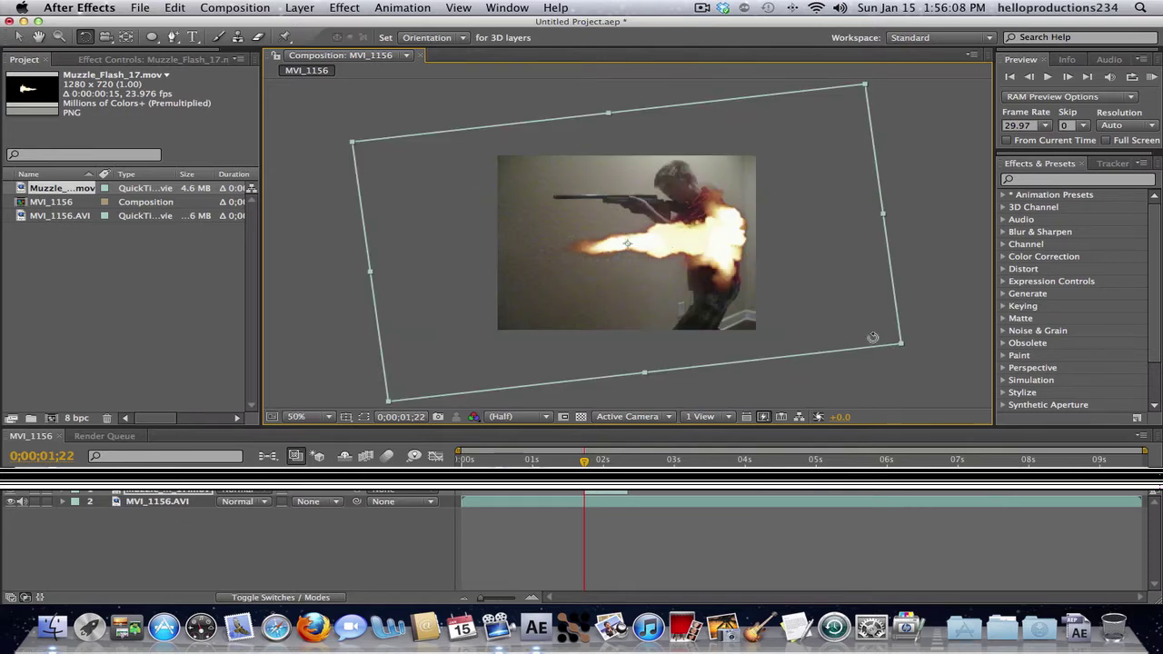
pyautogui.press('v')
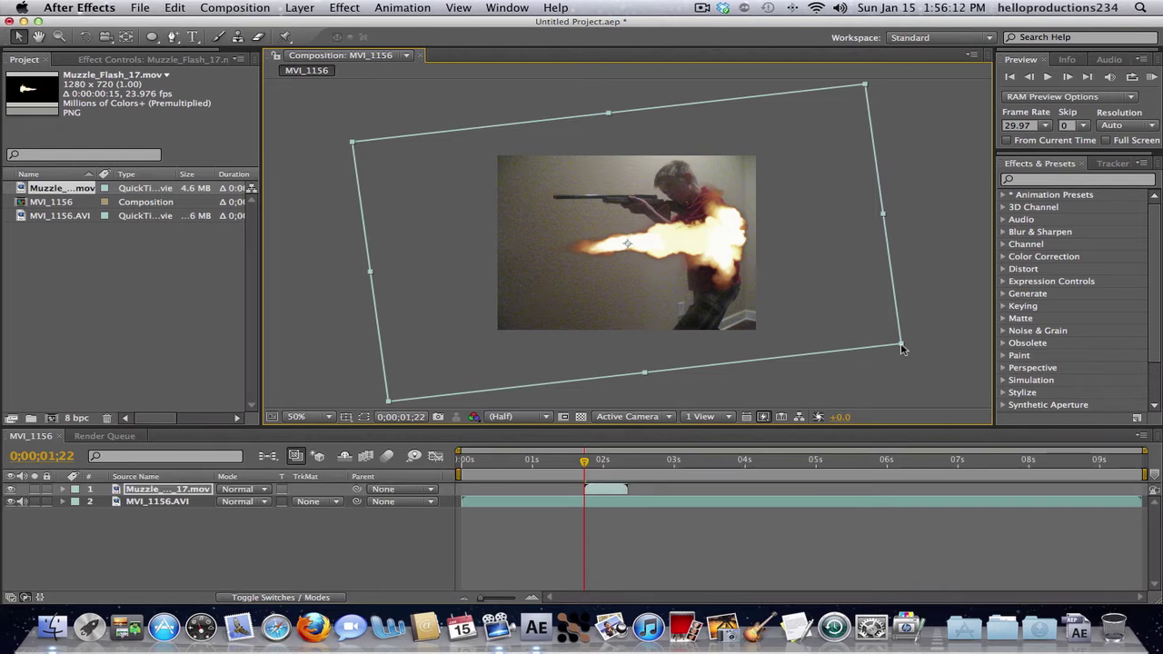
pyautogui.moveTo(901, 346); pyautogui.dragTo(775, 304)
pyautogui.press('.')
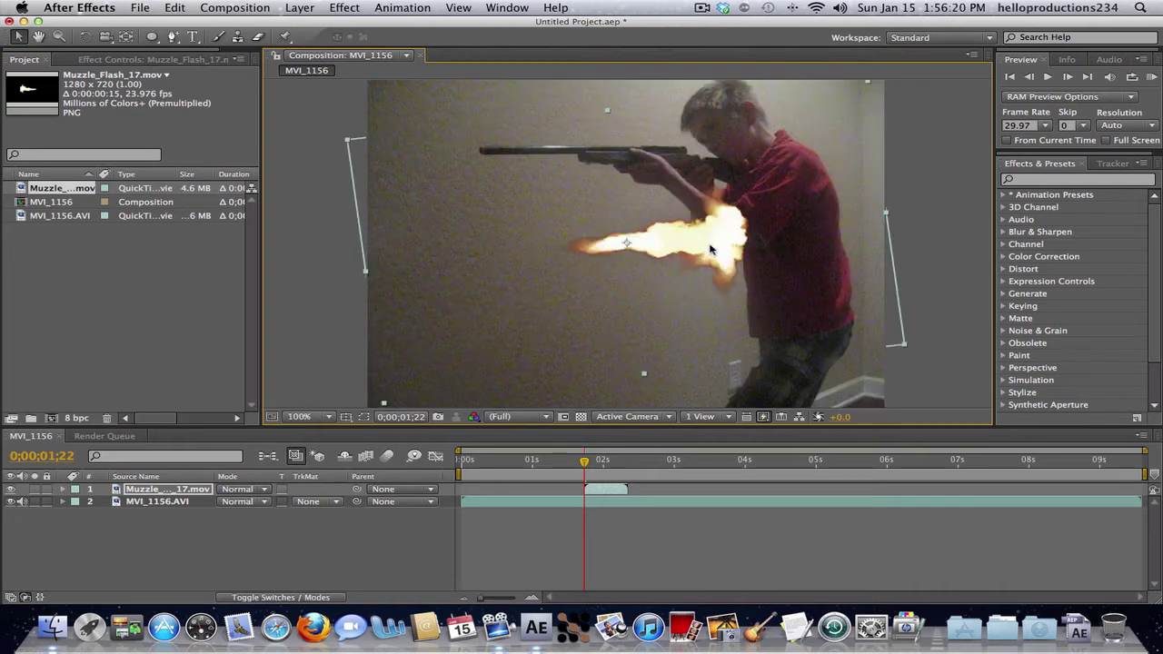
# Move the muzzle flash onto the rifle barrel tip and enlarge it slightly.
pyautogui.moveTo(701, 253); pyautogui.dragTo(446, 159)
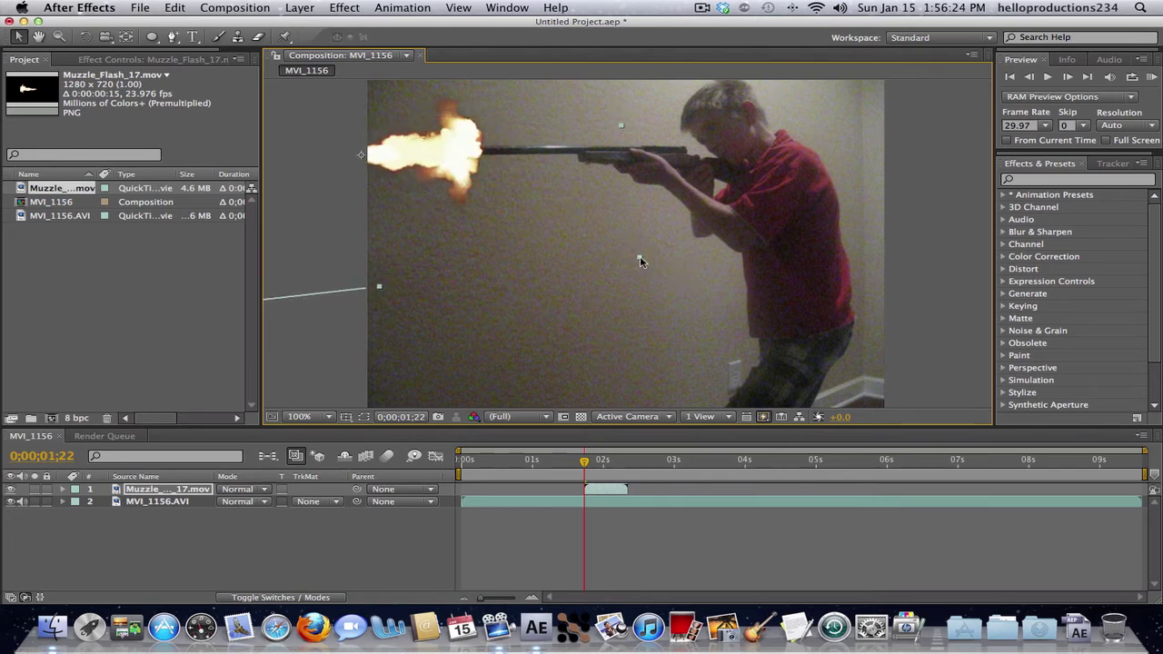
pyautogui.moveTo(640, 261); pyautogui.dragTo(660, 263)
pyautogui.moveTo(483, 153); pyautogui.dragTo(471, 151)
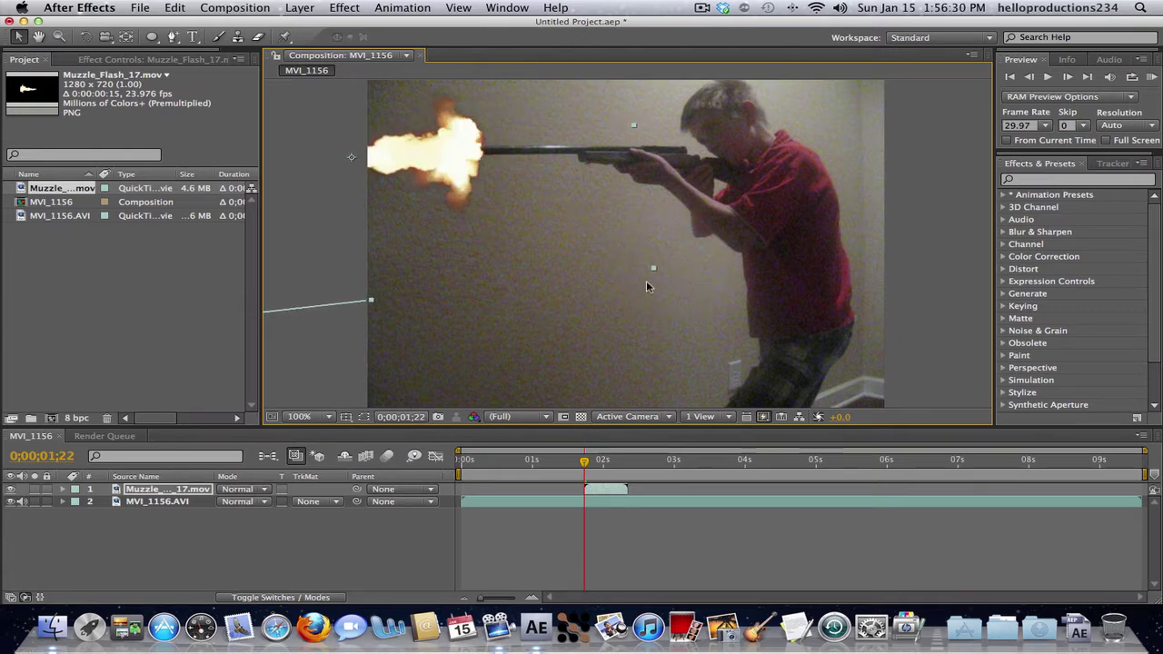
pyautogui.moveTo(652, 273); pyautogui.dragTo(664, 271)
pyautogui.moveTo(459, 141); pyautogui.dragTo(454, 141)
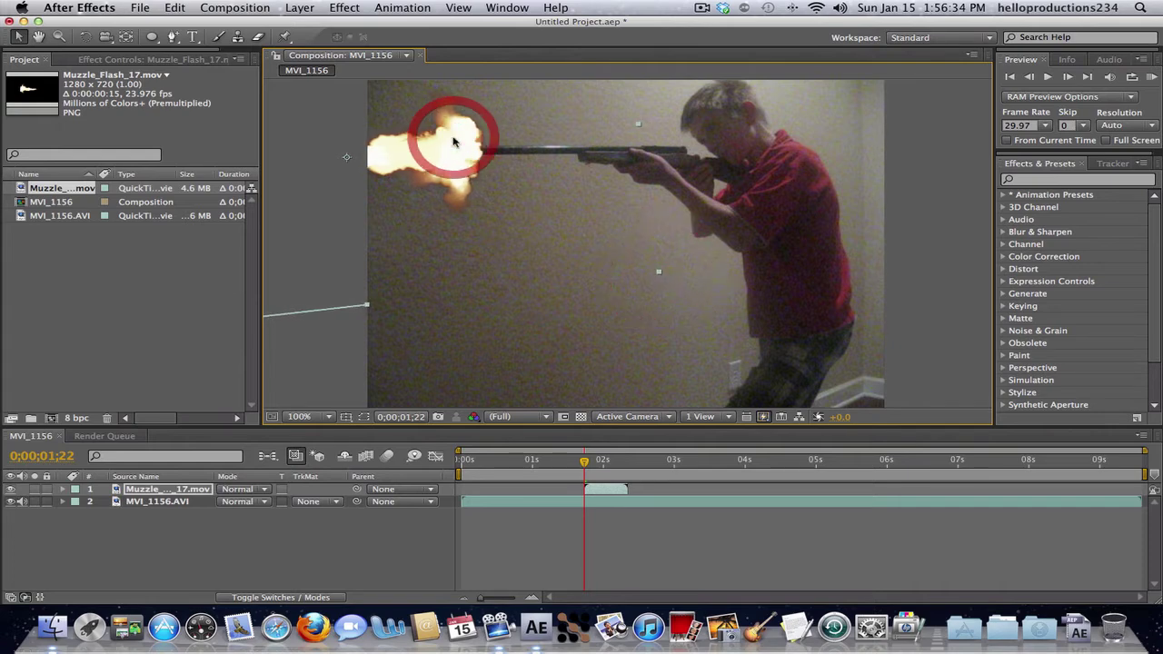
# Tilt the muzzle flash slightly clockwise and raise it a few pixels.
pyautogui.press('w')
pyautogui.moveTo(614, 238); pyautogui.dragTo(616, 245)
pyautogui.press('v')
pyautogui.moveTo(463, 174); pyautogui.dragTo(463, 176)
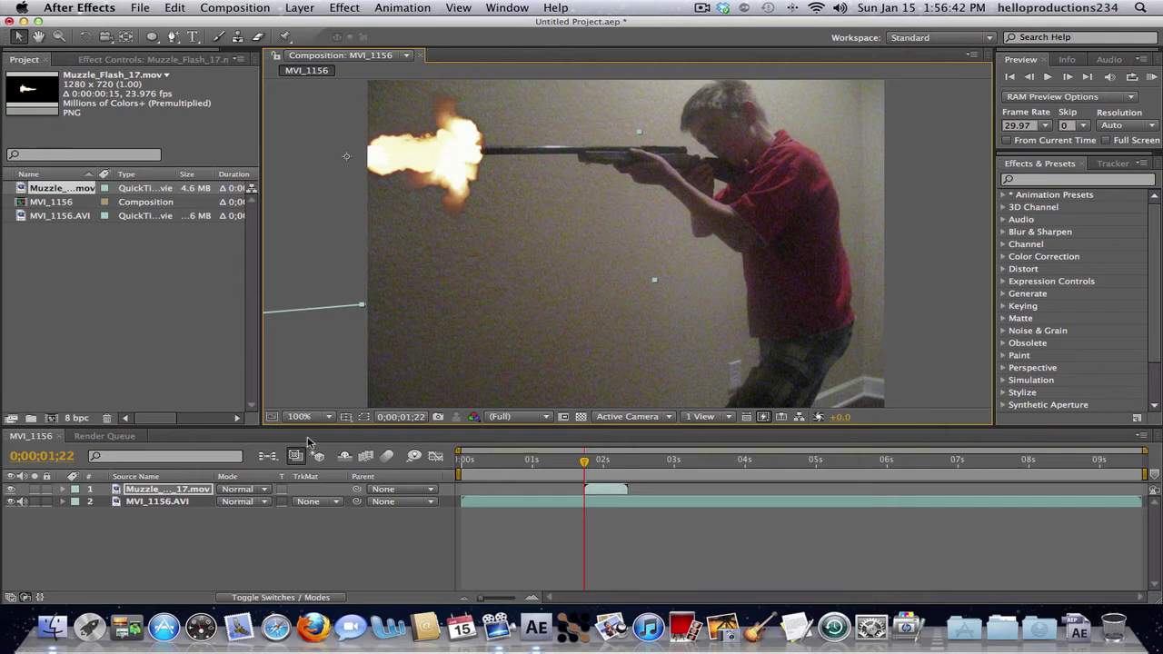
pyautogui.moveTo(151, 37); pyautogui.dragTo(201, 41)
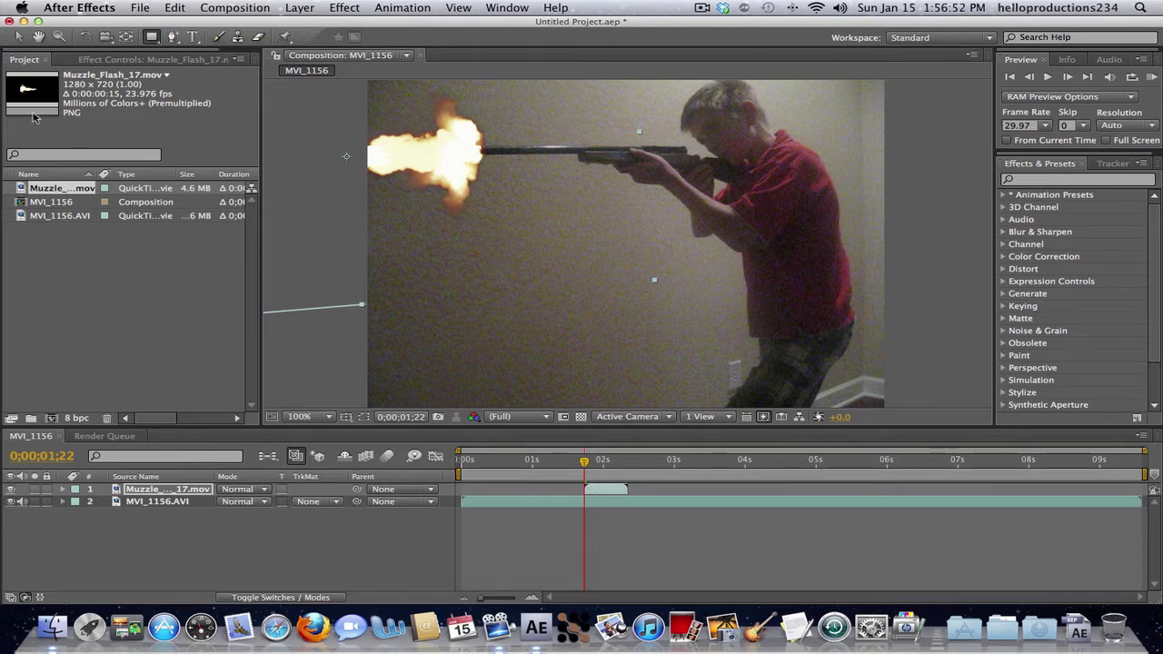
# Show the layer switches and make Muzzle_Flash_17 a 3D layer.
pyautogui.press('v')
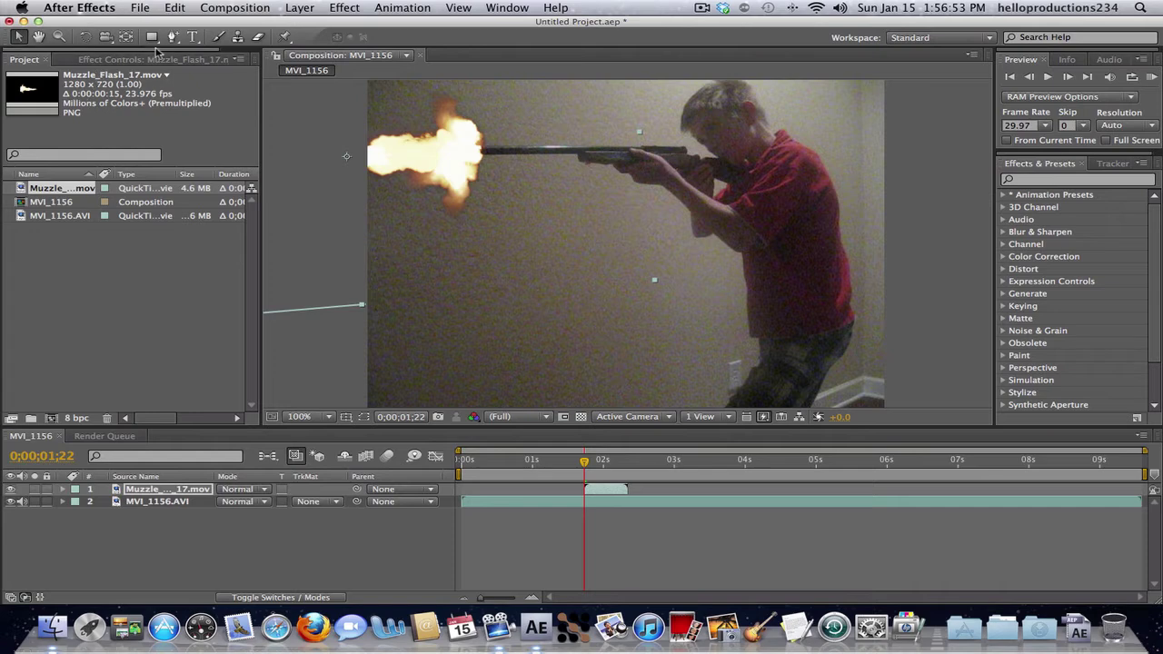
pyautogui.click(291, 597)
pyautogui.click(307, 491)
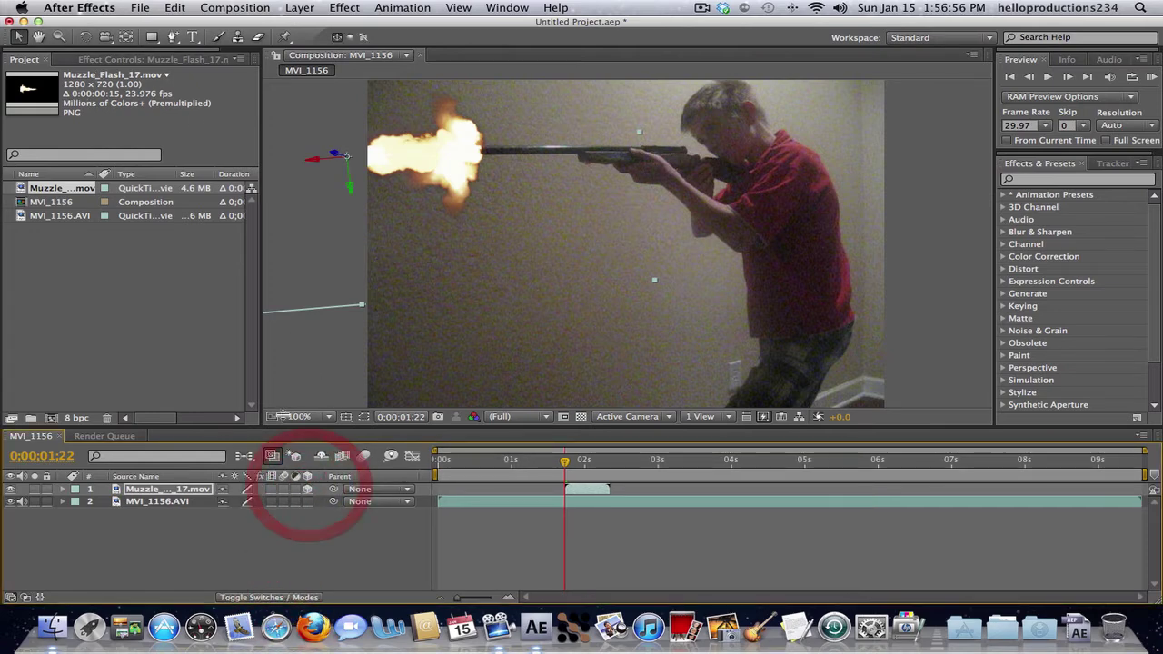
# Rotate the 3D flash to match the barrel angle and nudge it right and up.
pyautogui.click(84, 37)
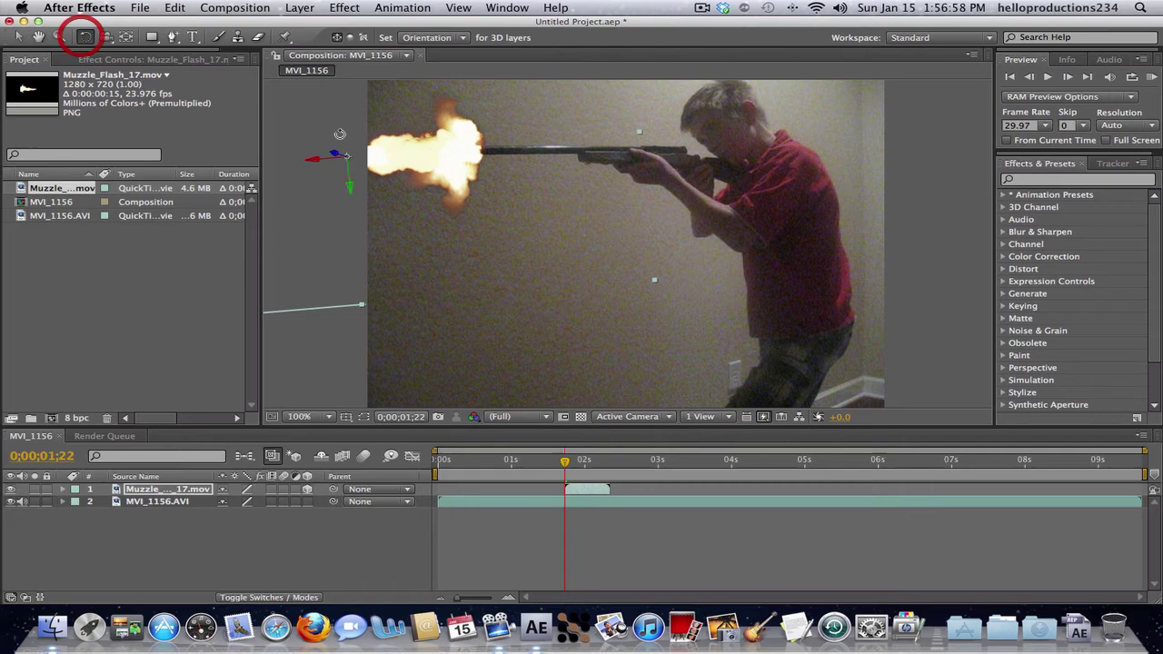
pyautogui.moveTo(378, 159); pyautogui.dragTo(402, 172)
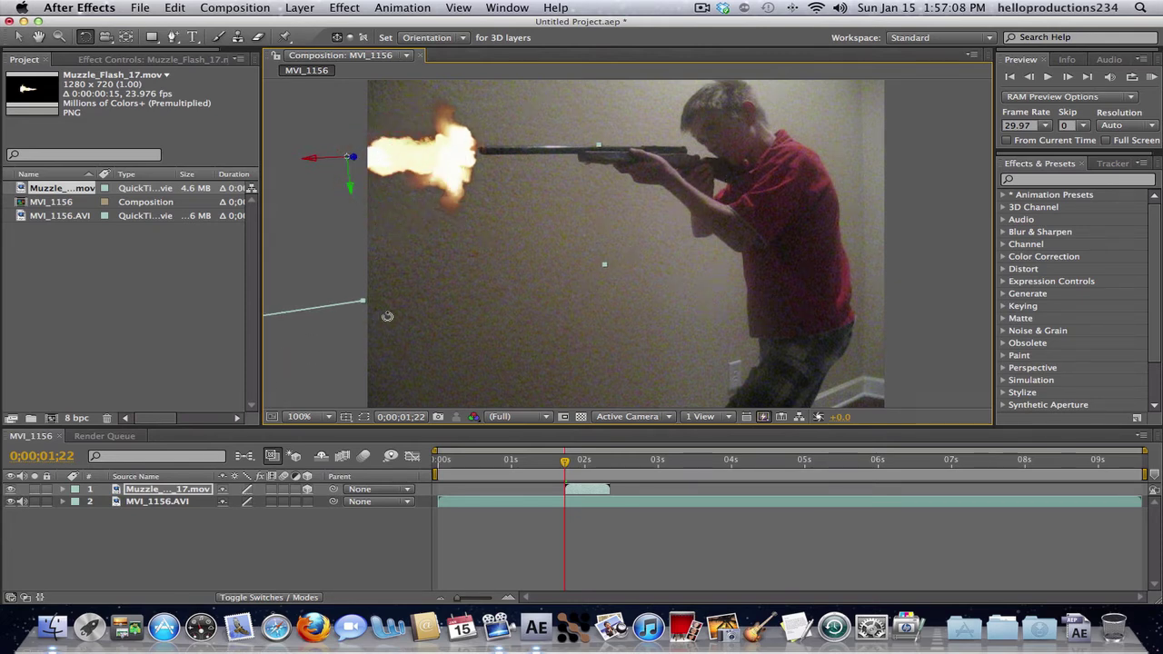
pyautogui.press('v')
pyautogui.moveTo(442, 165); pyautogui.dragTo(447, 160)
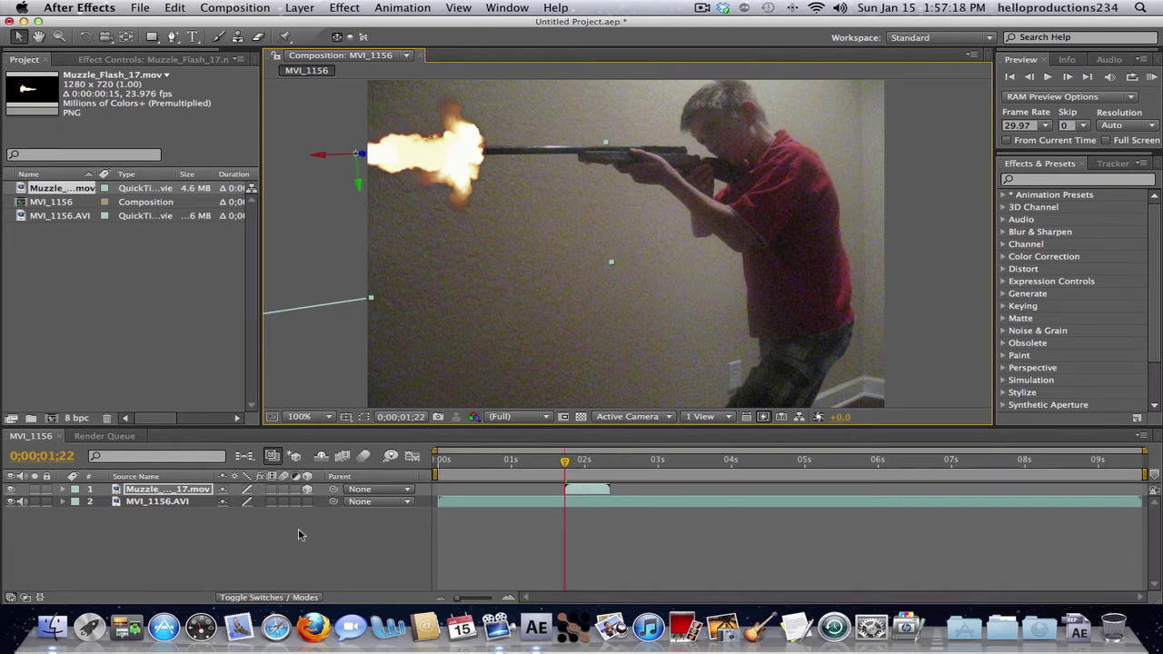
pyautogui.click(173, 503)
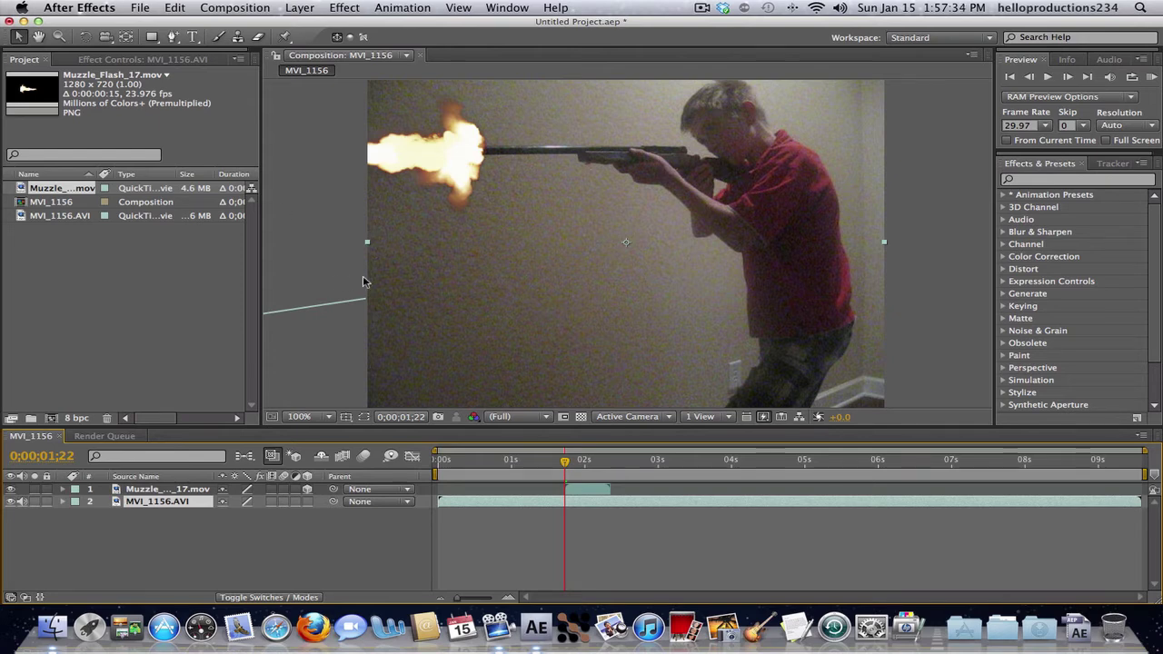
# Duplicate the MVI_1156.AVI layer with Cmd+D and show the Mode columns.
pyautogui.press('super+d')
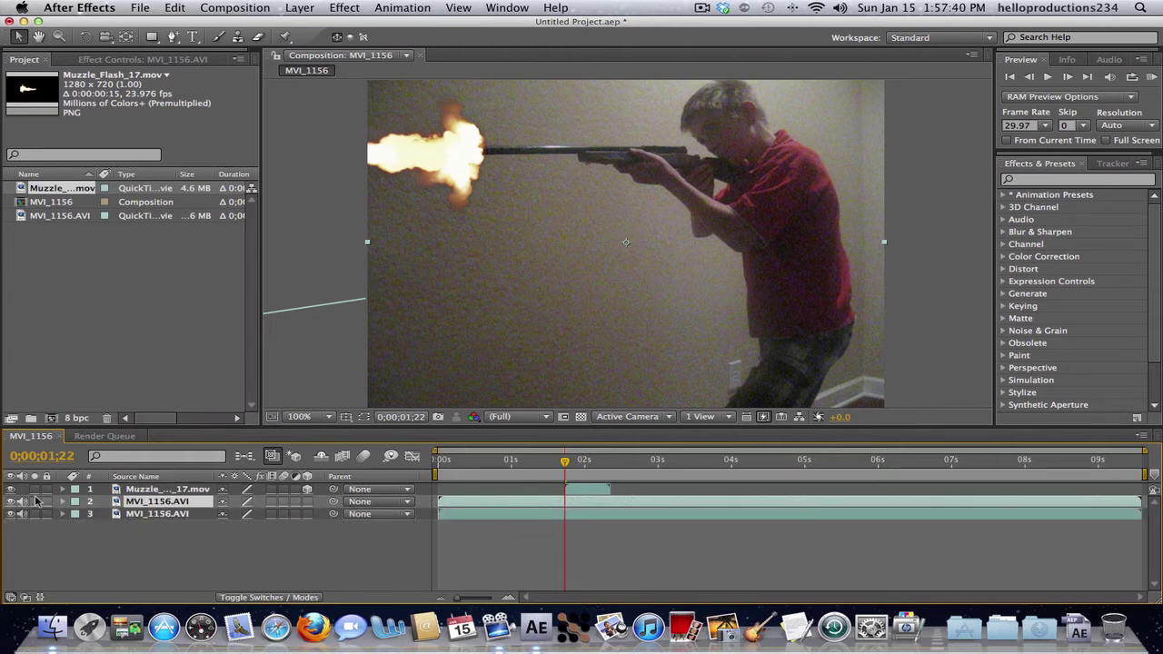
pyautogui.click(62, 503)
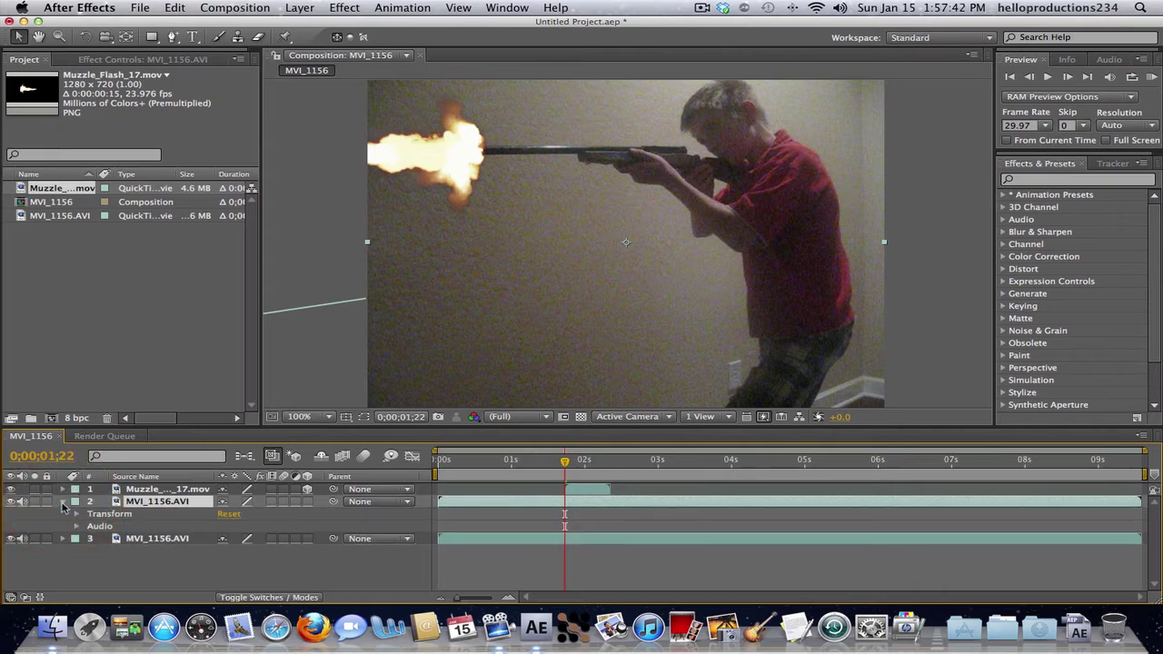
pyautogui.click(63, 502)
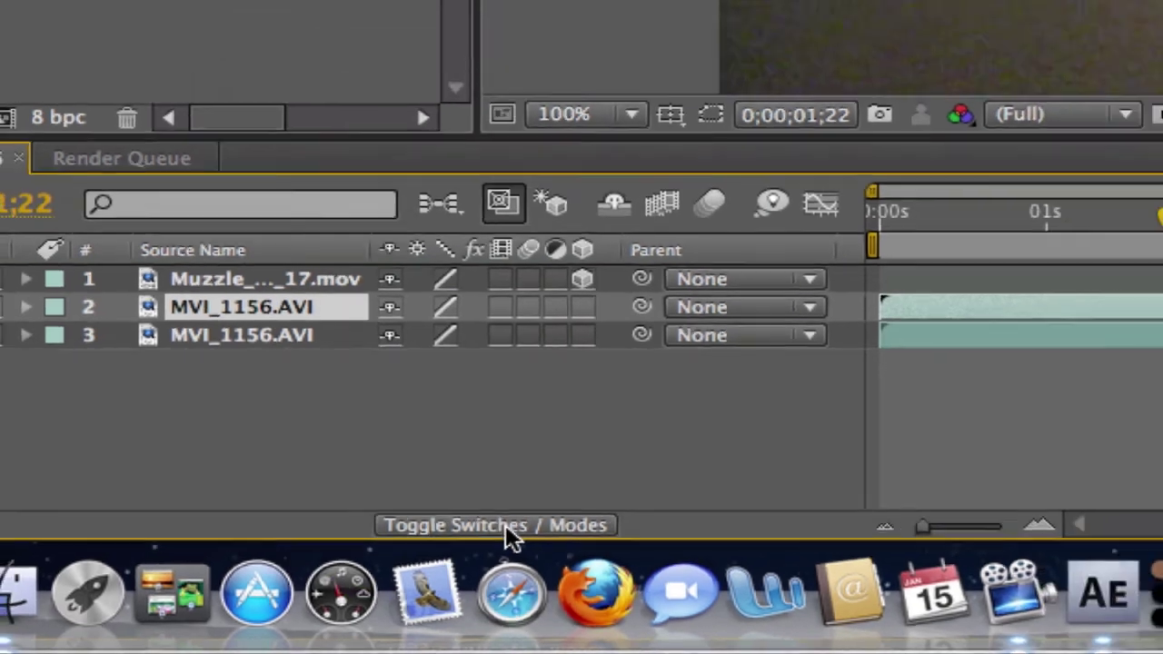
pyautogui.click(559, 504)
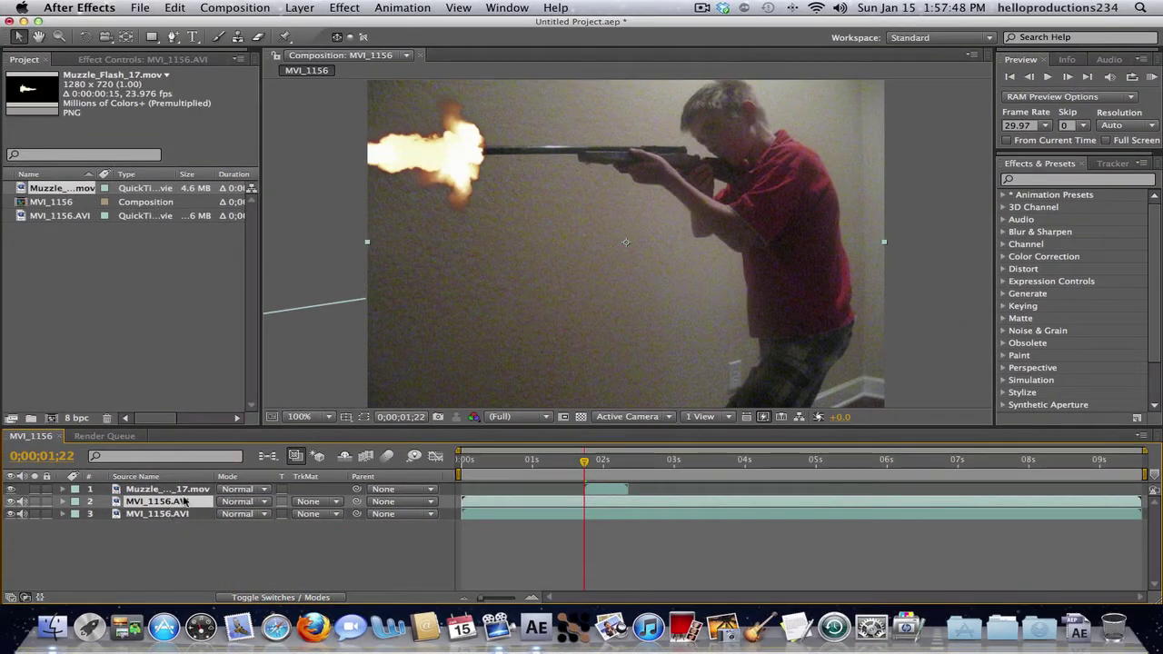
# Set the layer 2 footage copy to Add mode and the Muzzle_Flash_17 layer to Screen mode.
pyautogui.click(262, 502)
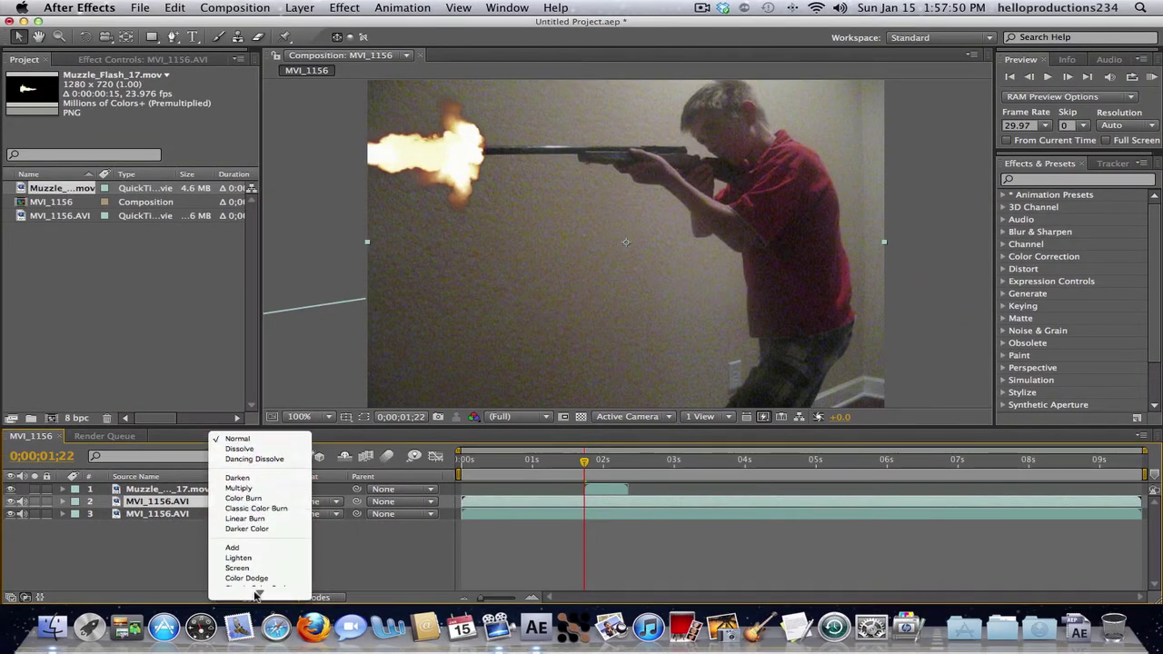
pyautogui.moveTo(256, 595)
pyautogui.click(244, 518)
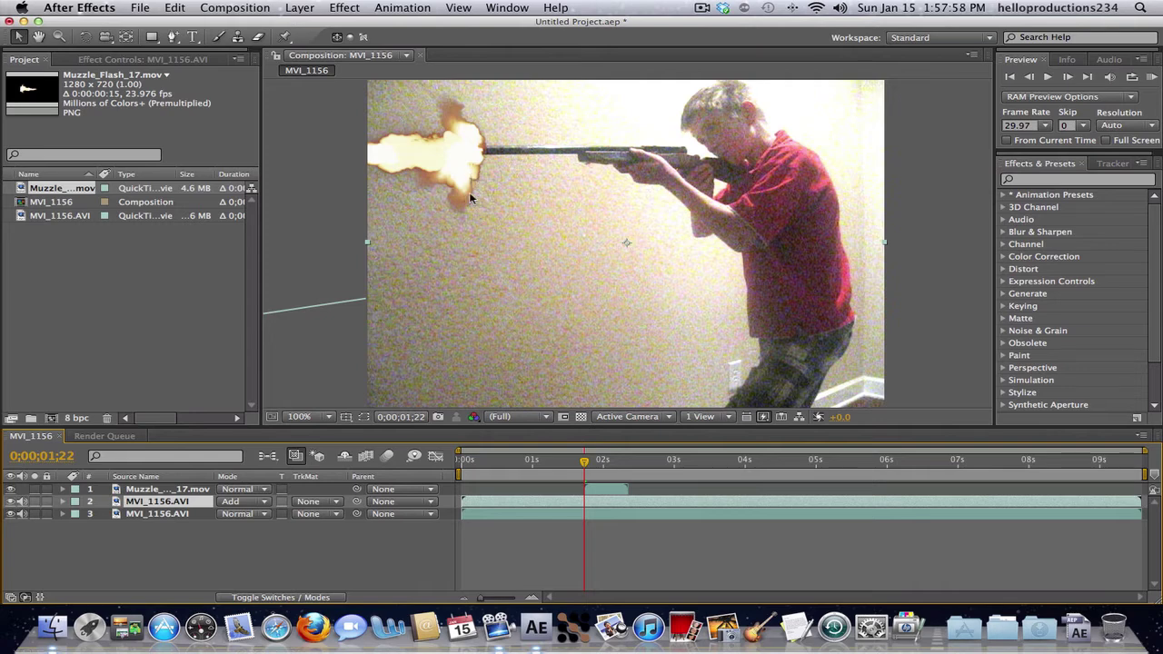
pyautogui.click(258, 492)
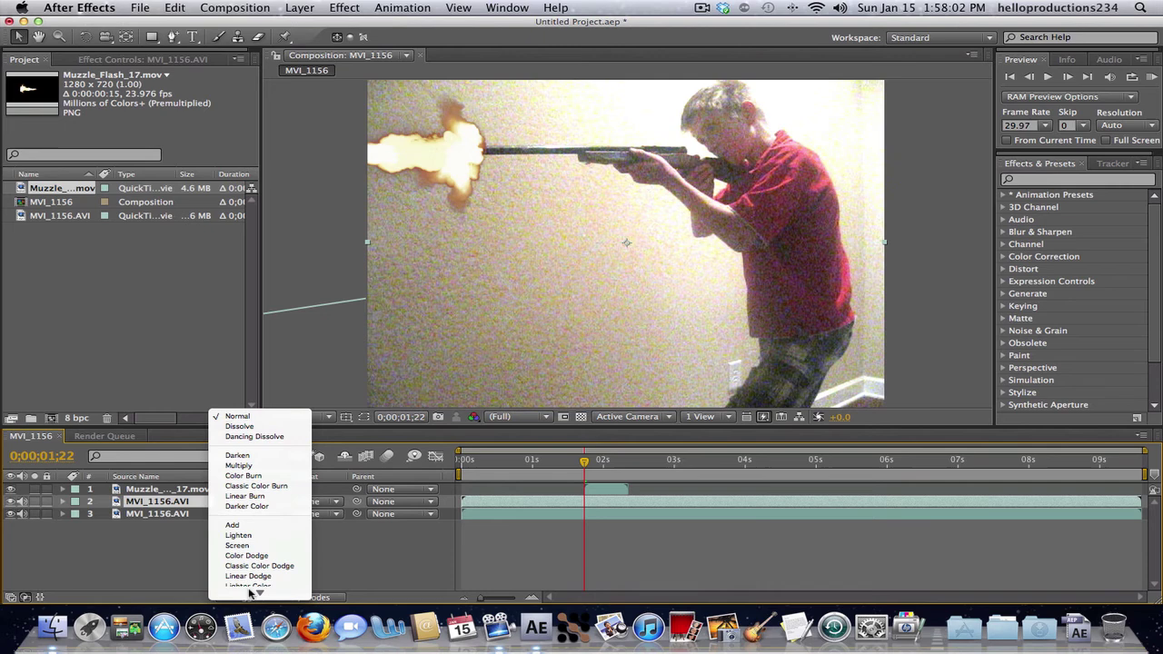
pyautogui.click(251, 535)
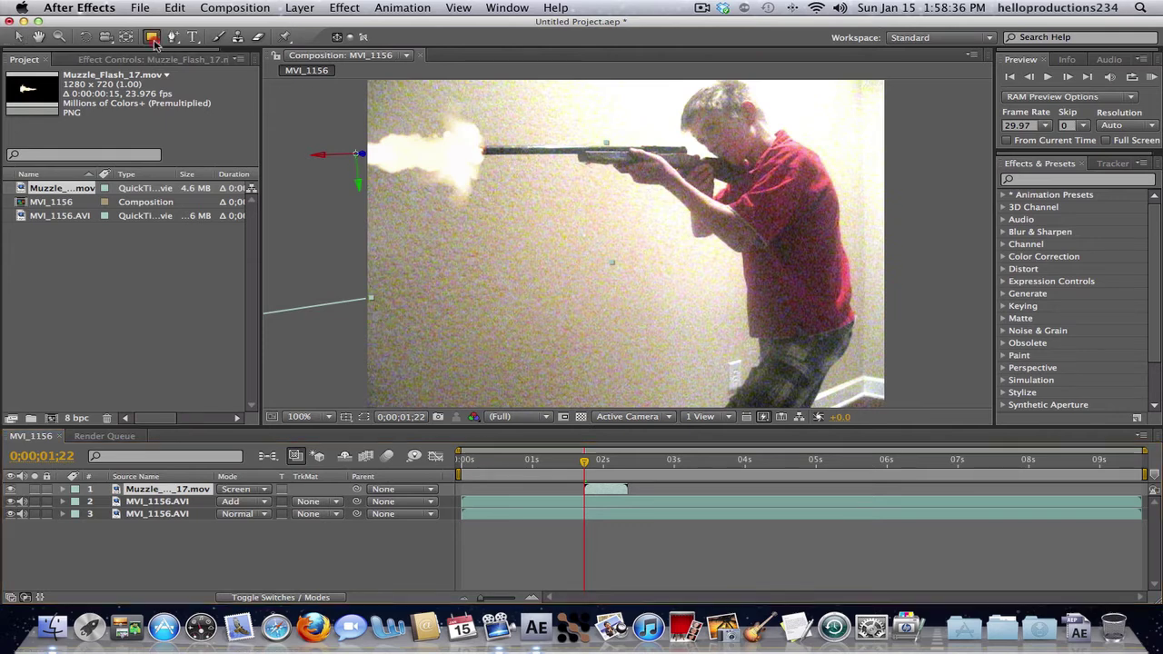
# Switch to the Ellipse tool, draw a trial ellipse mask, and delete it.
pyautogui.click(152, 38)
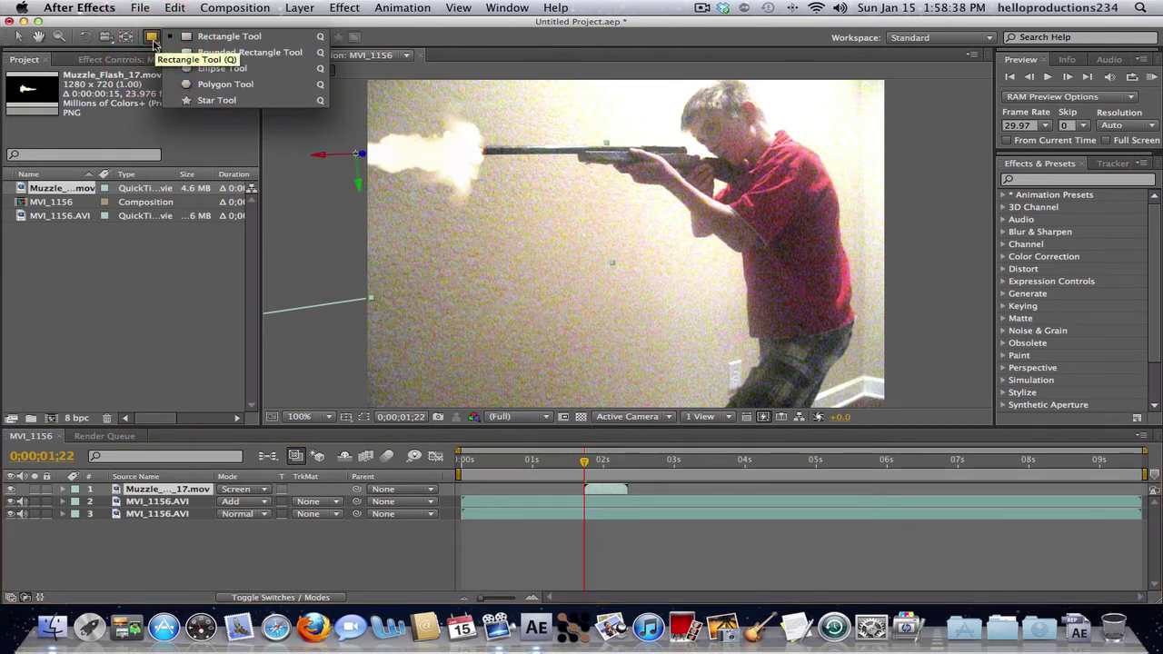
pyautogui.click(154, 44)
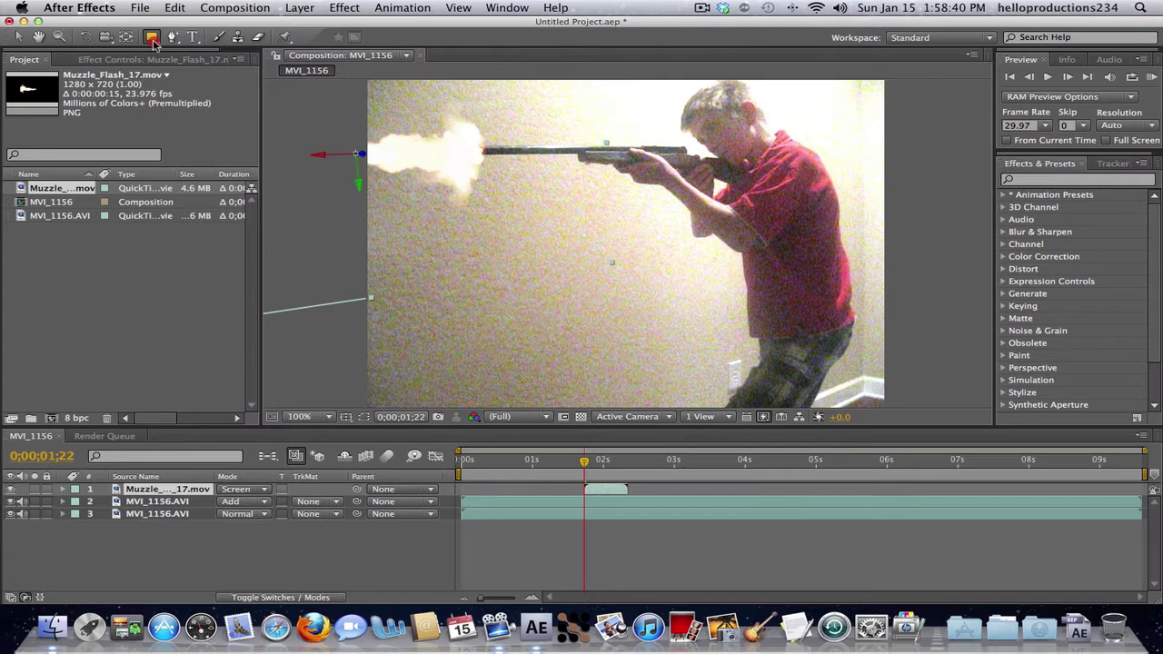
pyautogui.moveTo(154, 44); pyautogui.dragTo(213, 65)
pyautogui.moveTo(290, 101)
pyautogui.mouseDown()
pyautogui.moveTo(493, 197)
pyautogui.moveTo(623, 224)
pyautogui.moveTo(603, 228)
pyautogui.mouseUp()
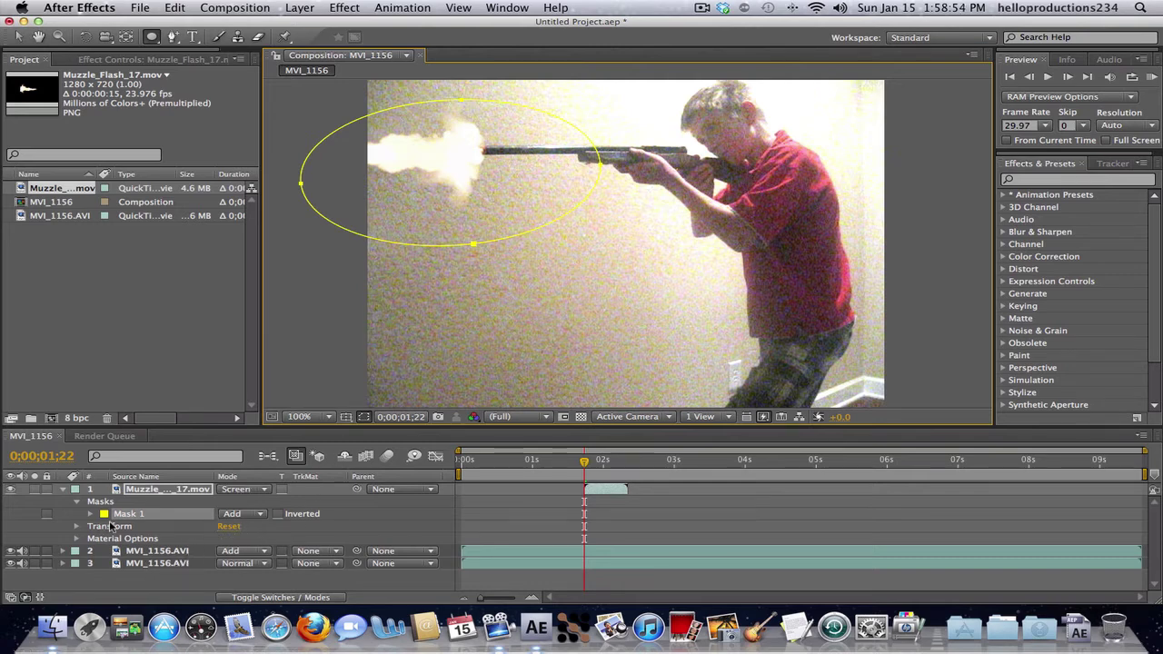
pyautogui.press('Delete')
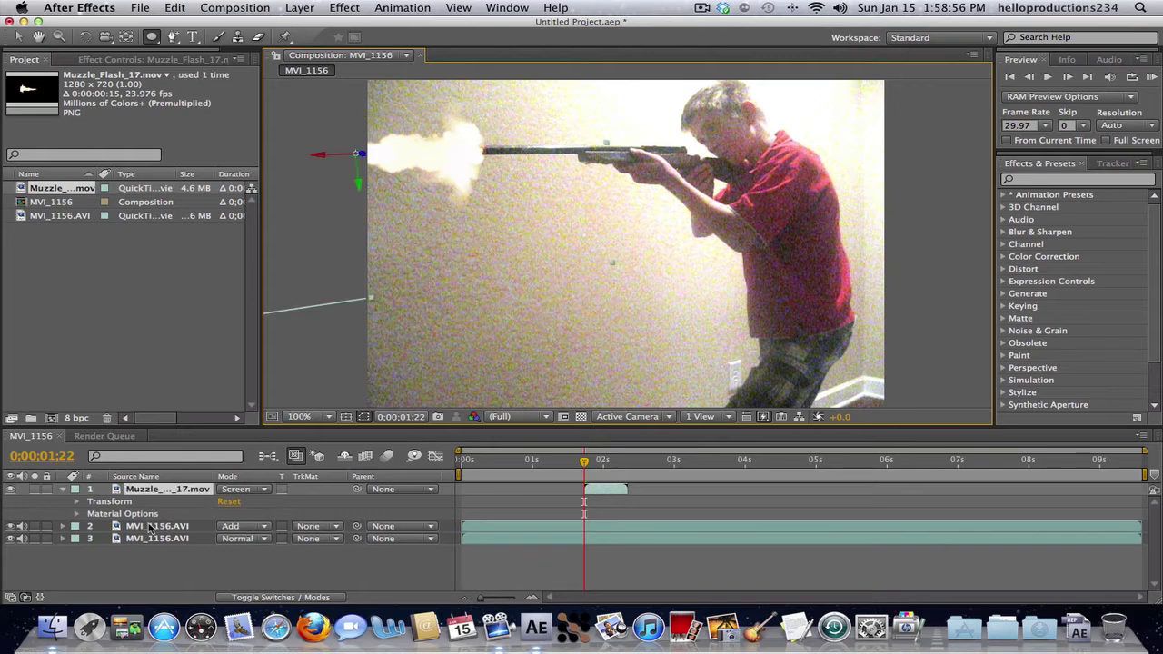
# Select the Add-mode footage copy and draw an ellipse mask around the muzzle flash.
pyautogui.click(179, 527)
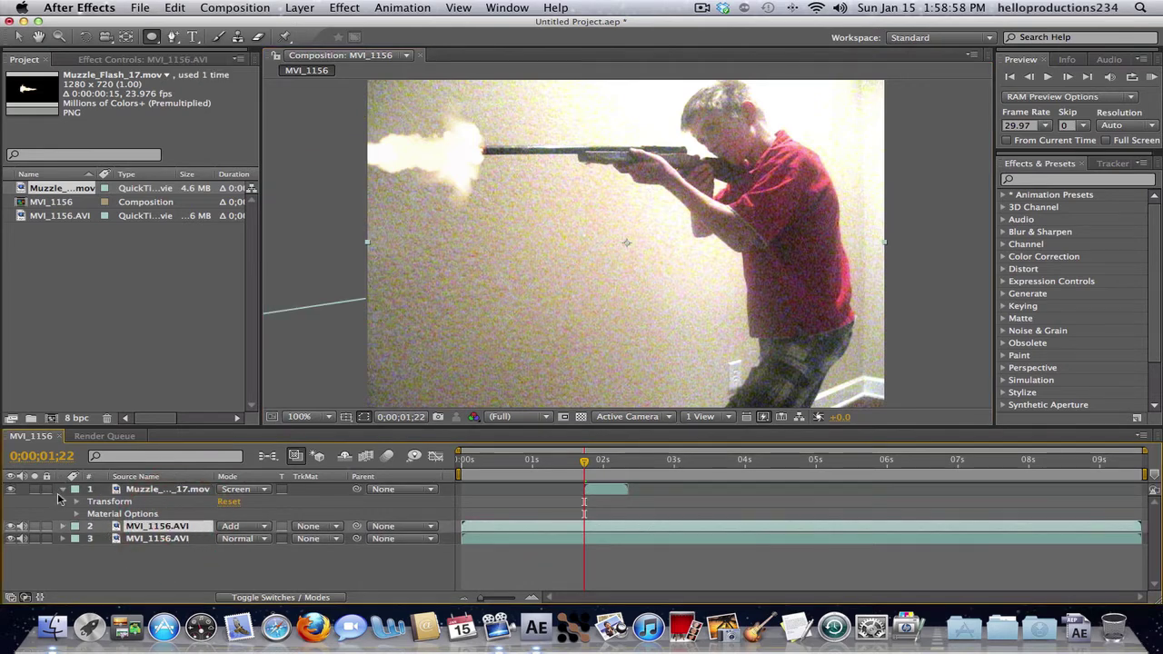
pyautogui.click(61, 489)
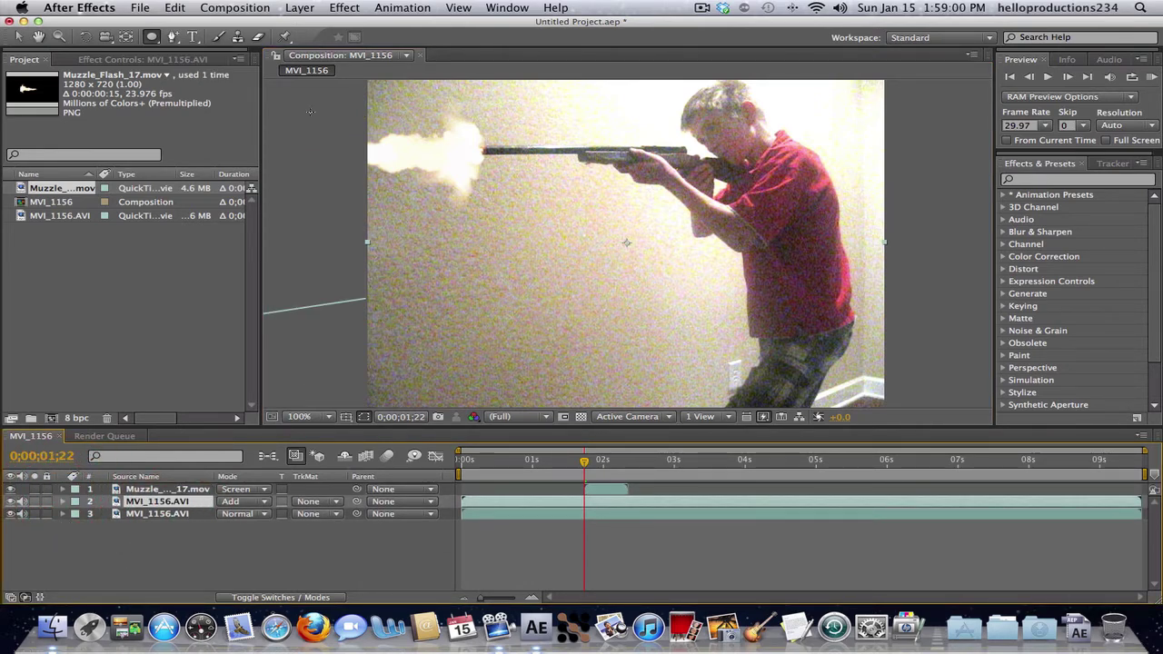
pyautogui.moveTo(292, 104); pyautogui.dragTo(636, 284)
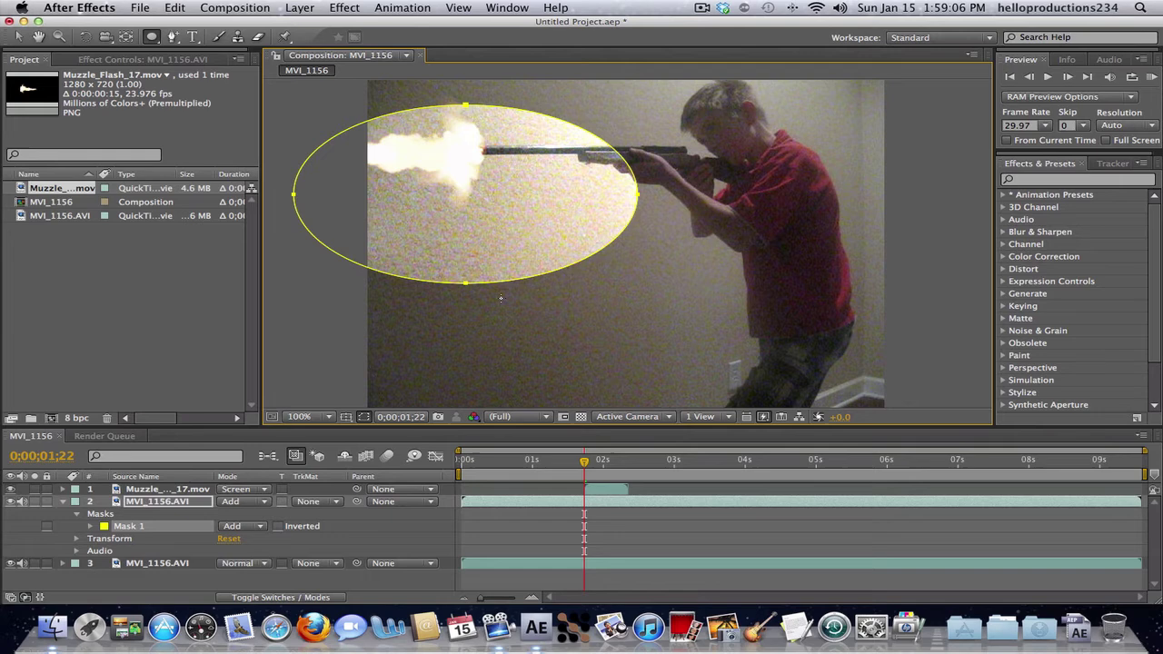
# Move Mask 1 up and left, then nudge it slightly down.
pyautogui.press('v')
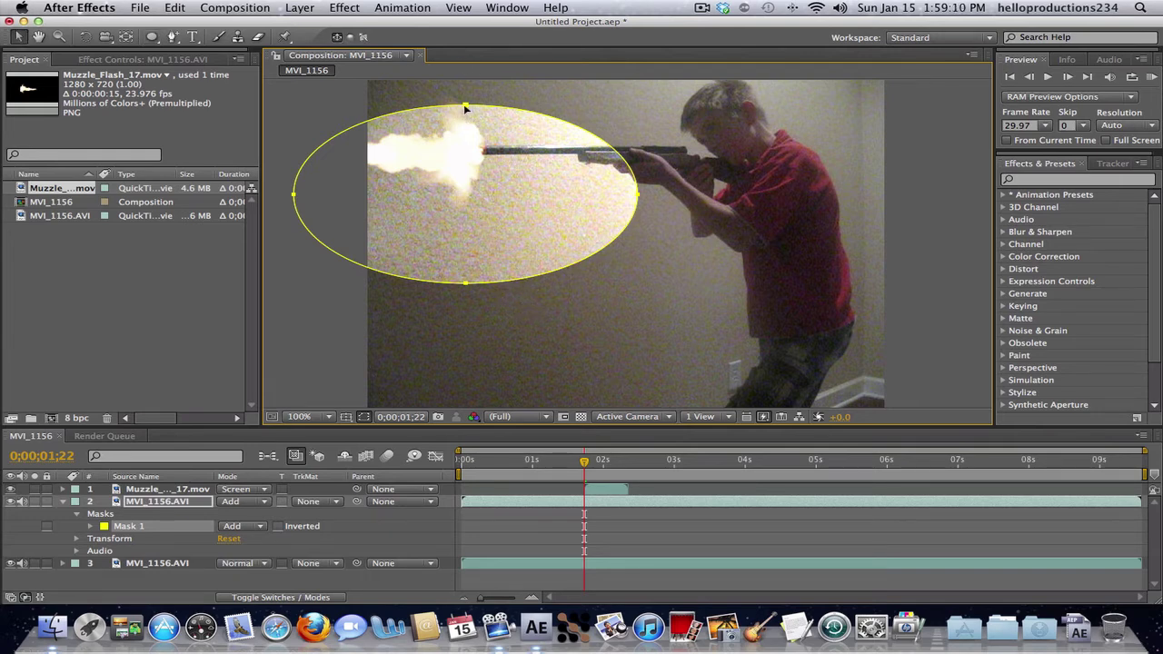
pyautogui.moveTo(464, 108); pyautogui.dragTo(442, 86)
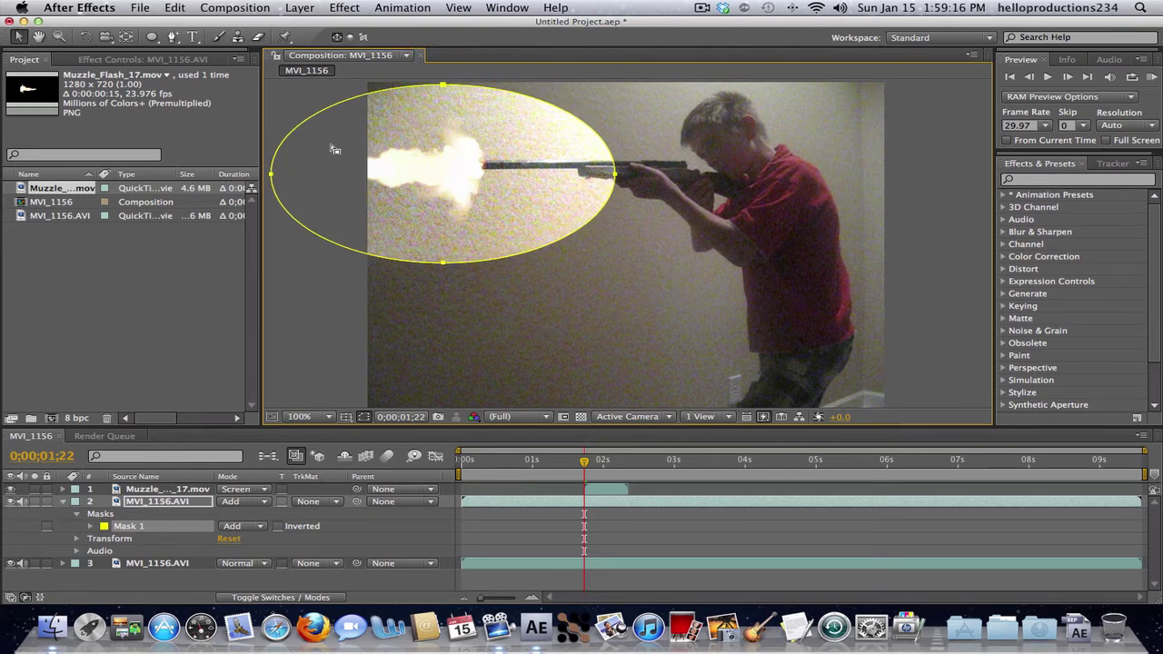
pyautogui.click(699, 8)
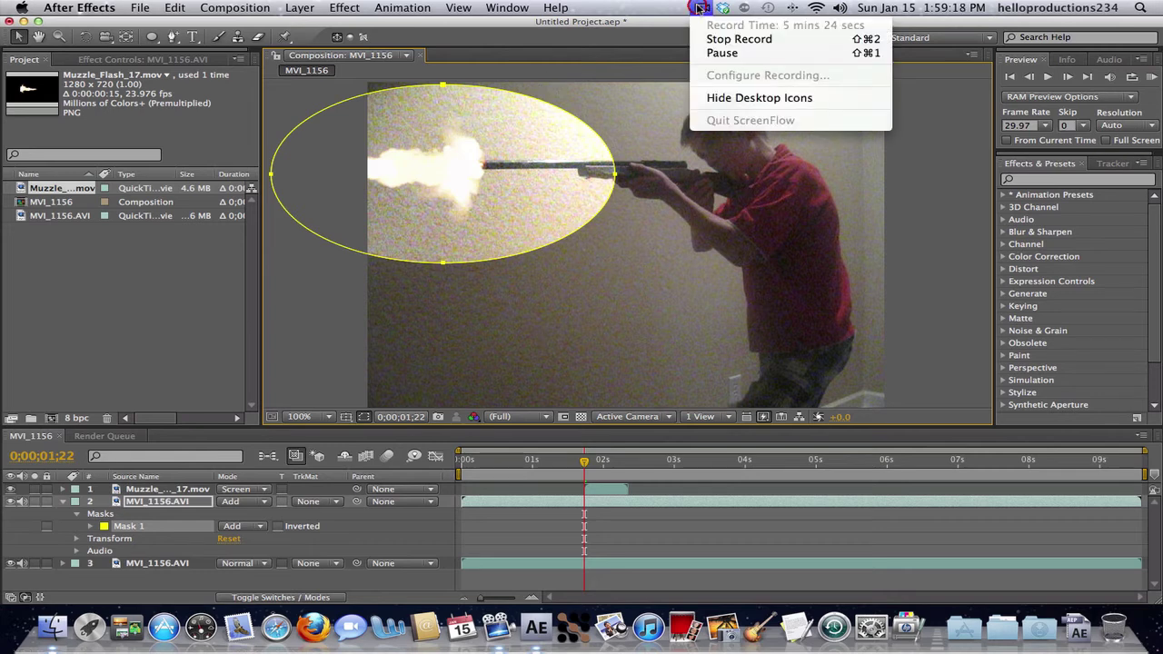
pyautogui.click(700, 8)
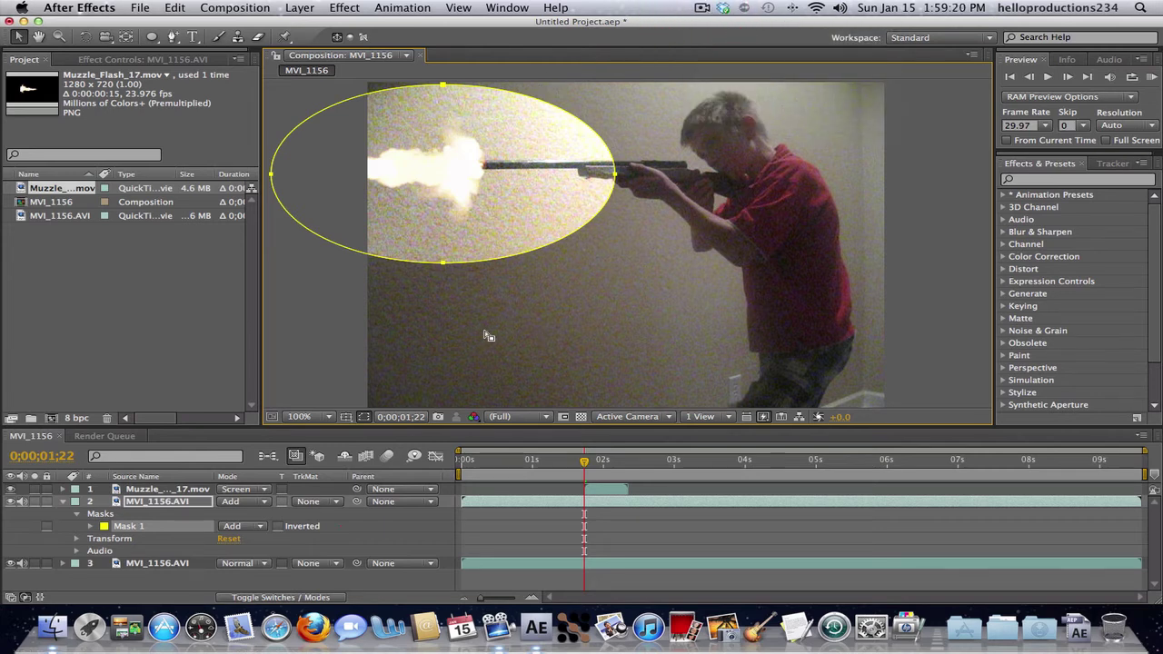
pyautogui.moveTo(443, 263); pyautogui.dragTo(444, 270)
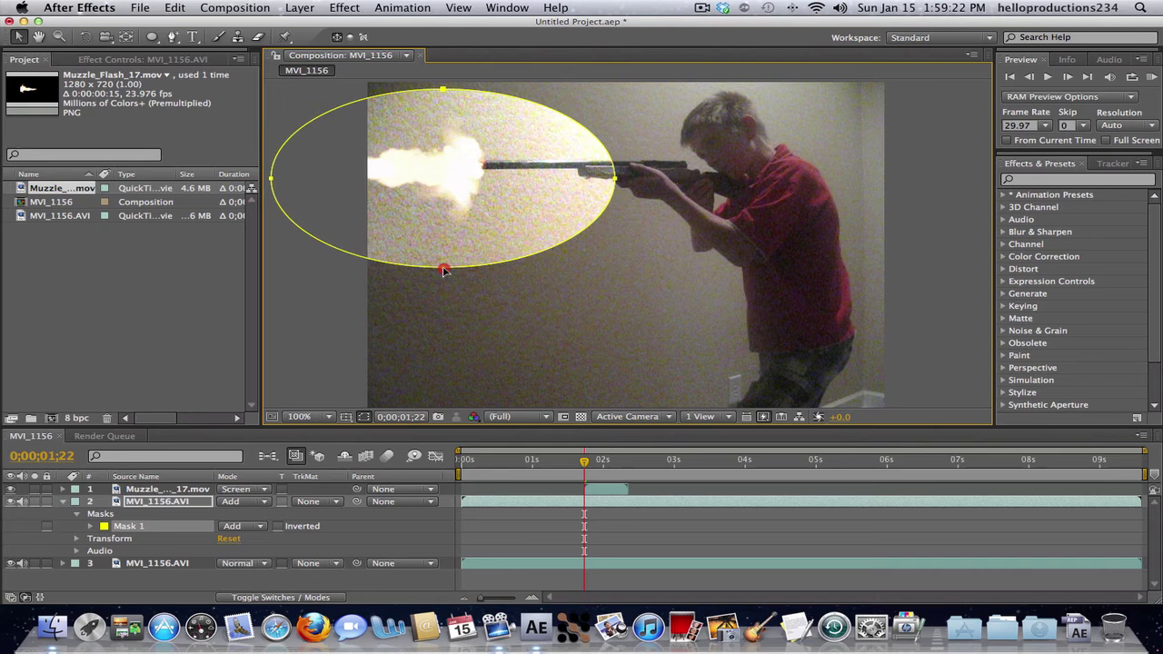
# Pull Mask 1's bottom point down to enlarge it, then shift the whole mask further left.
pyautogui.click(444, 268)
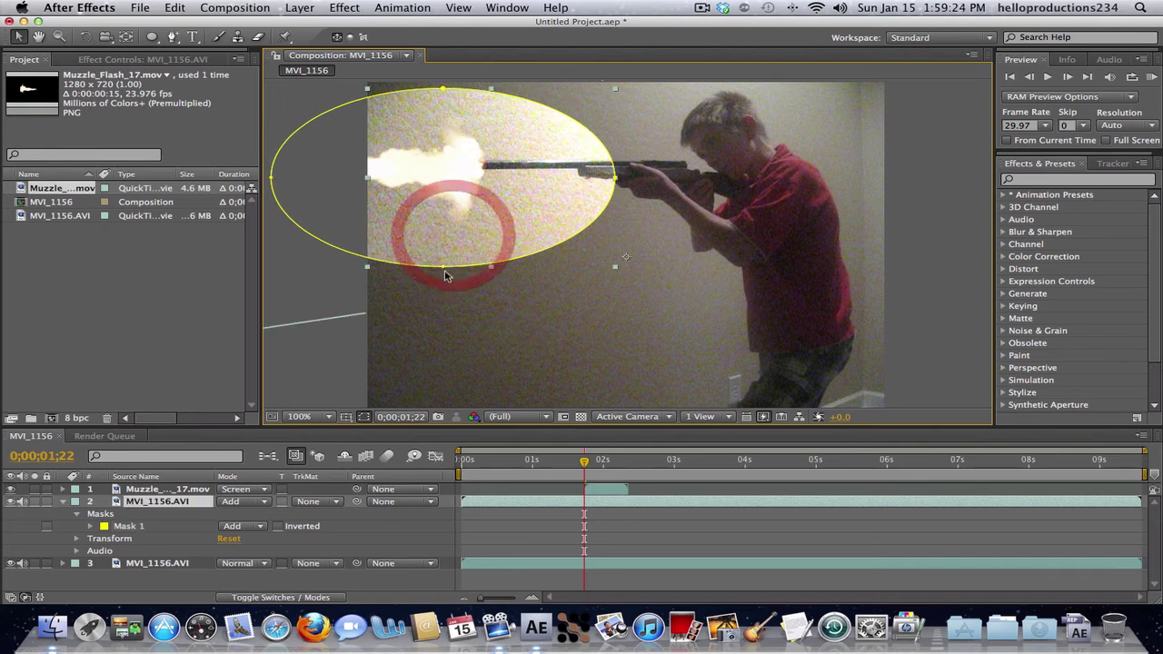
pyautogui.moveTo(444, 269); pyautogui.dragTo(444, 273)
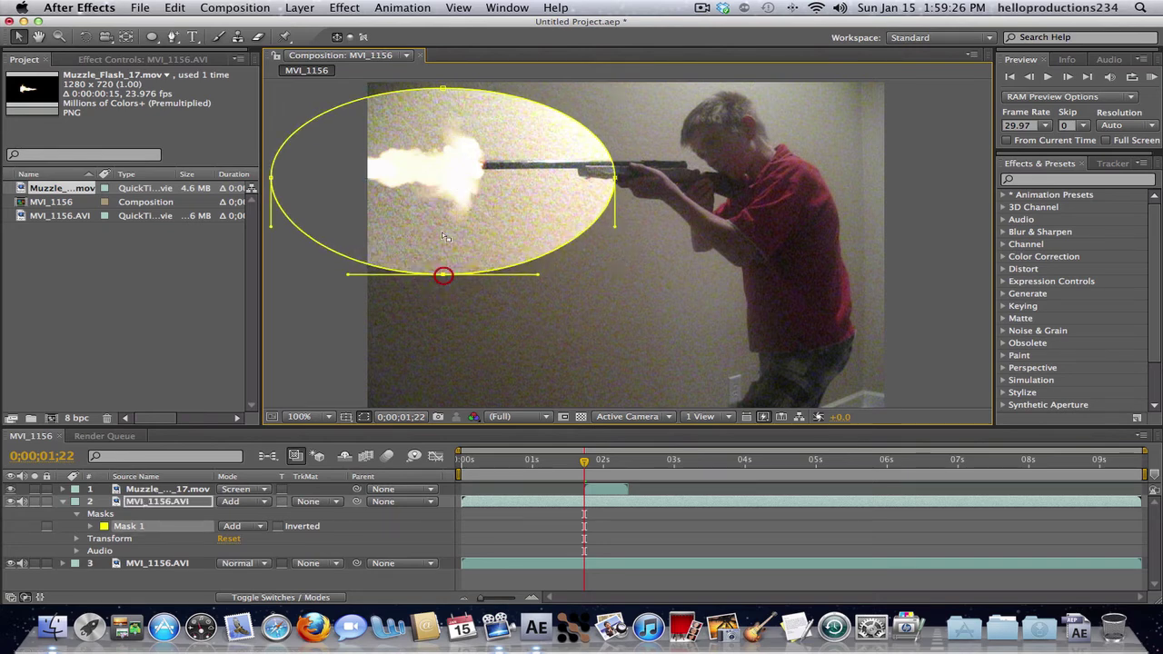
pyautogui.click(443, 88)
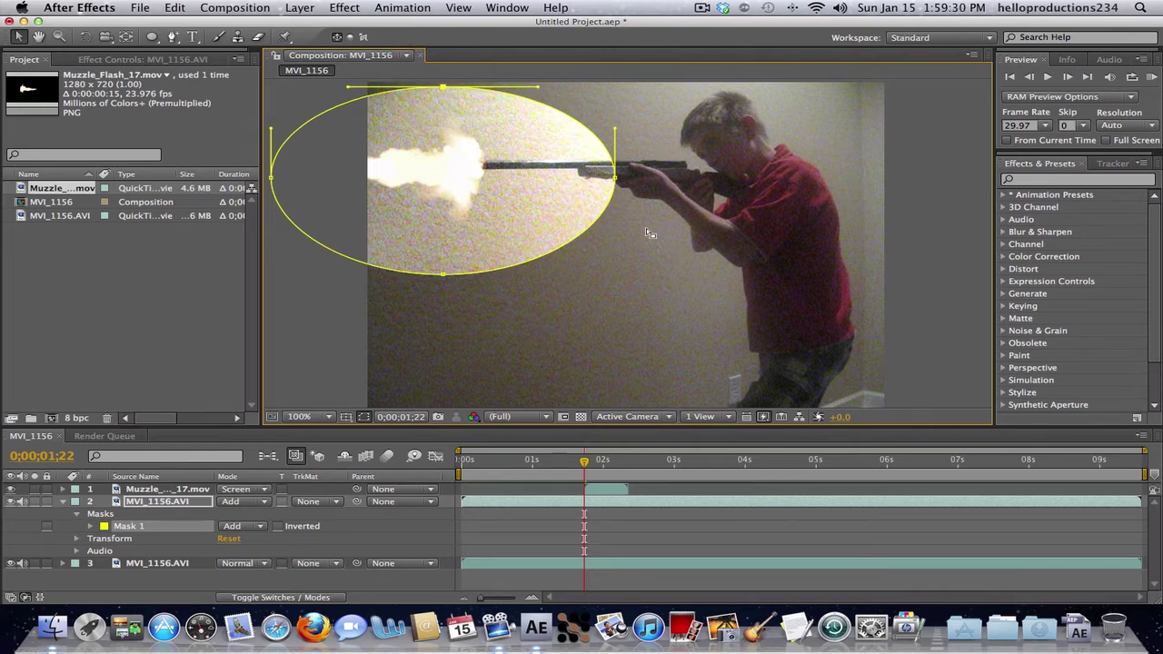
pyautogui.click(529, 299)
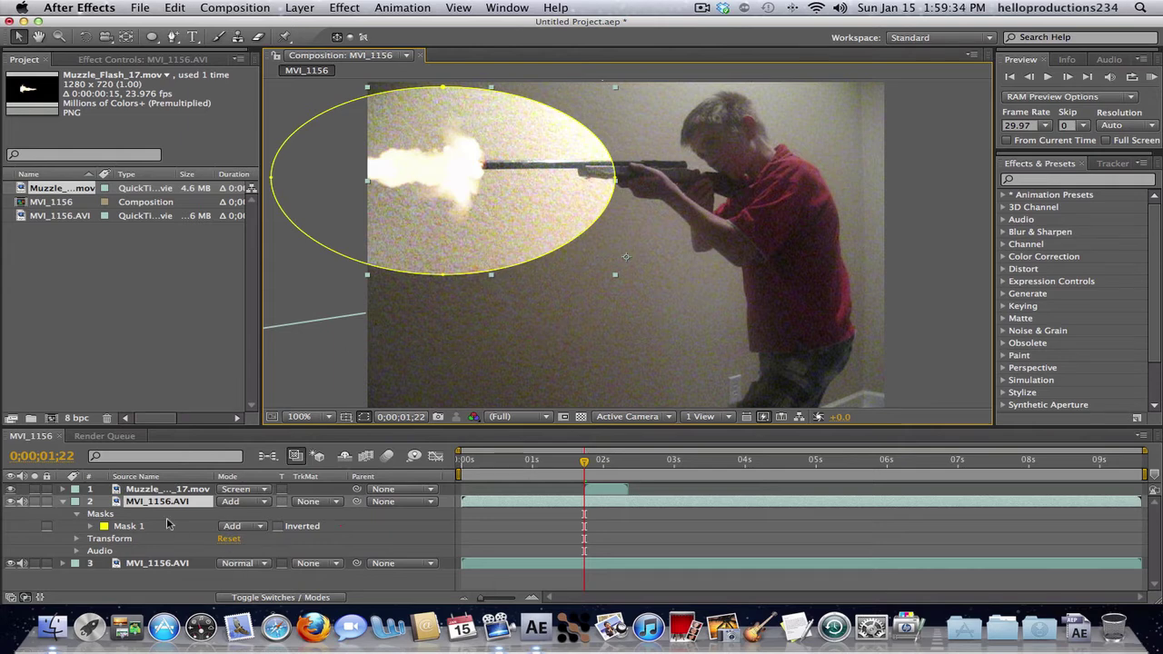
pyautogui.click(127, 527)
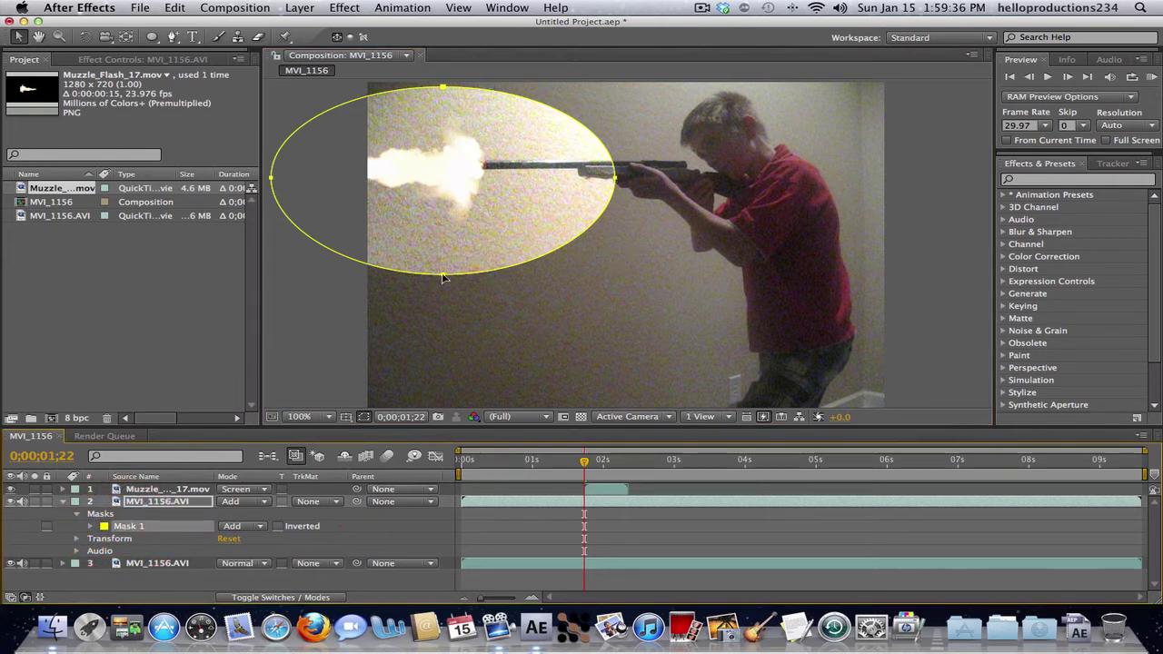
pyautogui.moveTo(442, 277); pyautogui.dragTo(428, 273)
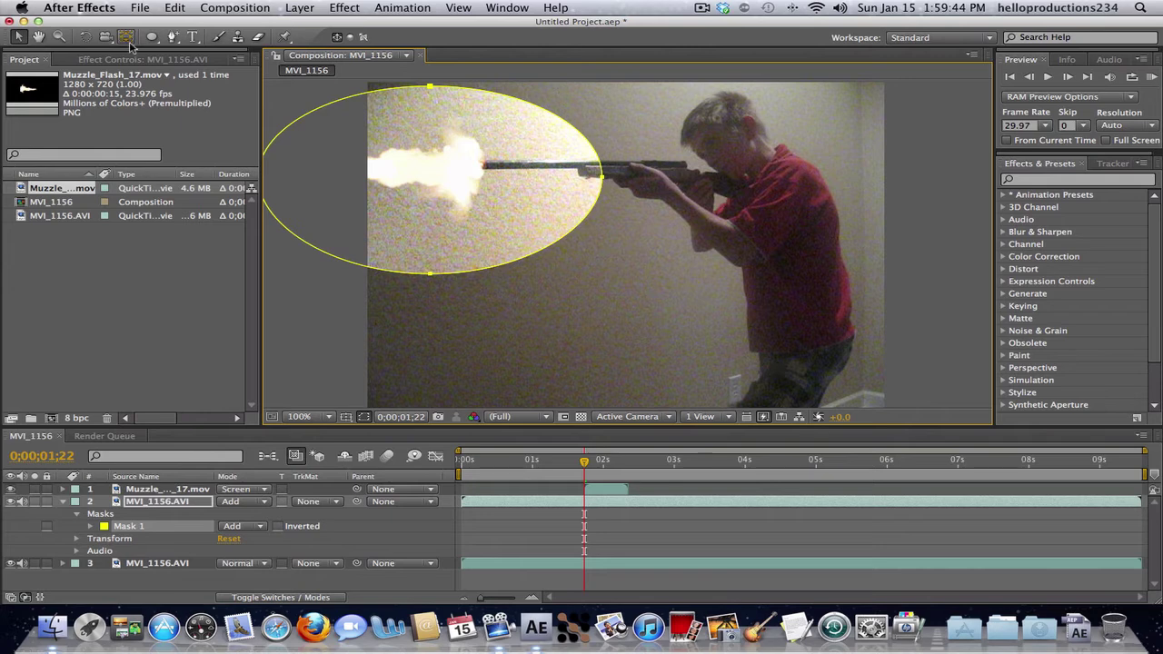
# With the RotoBezier Pen, trace from the boy's shoulder along his upper arm to the gun.
pyautogui.click(170, 39)
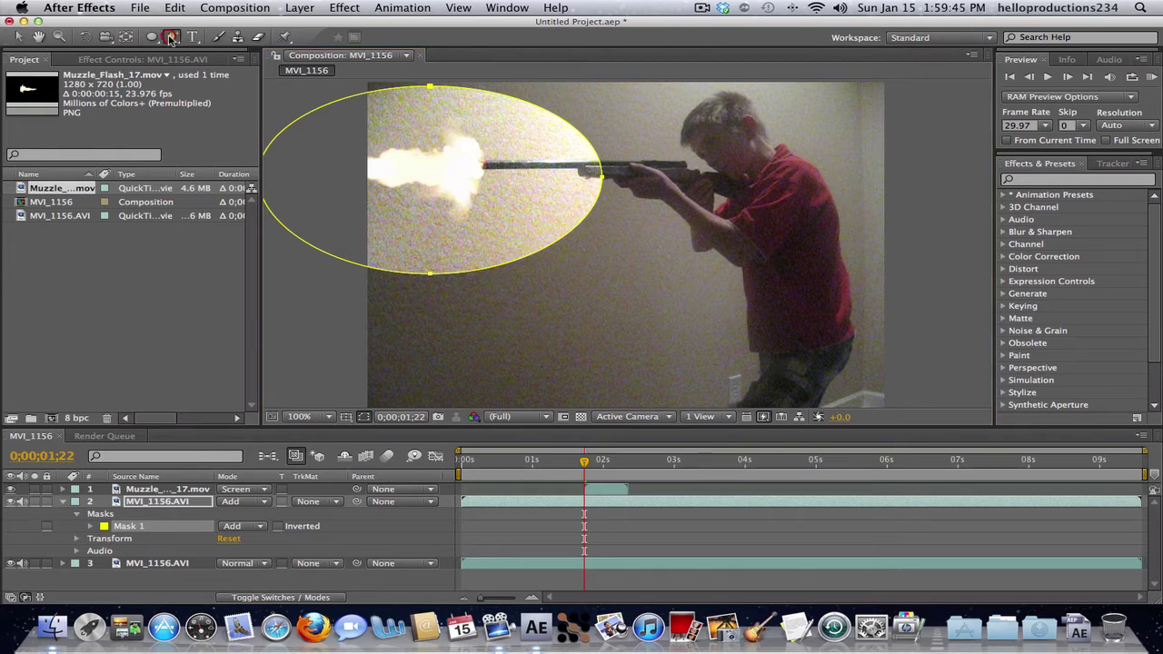
pyautogui.click(171, 38)
pyautogui.click(774, 181)
pyautogui.click(753, 206)
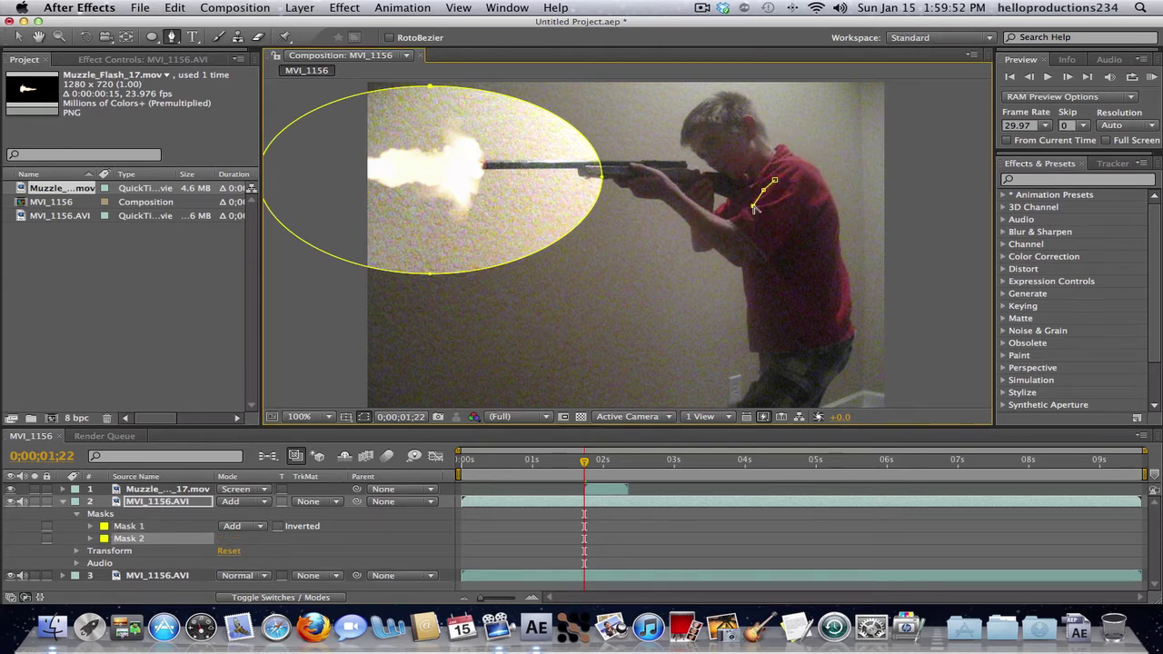
pyautogui.moveTo(753, 206); pyautogui.dragTo(754, 190)
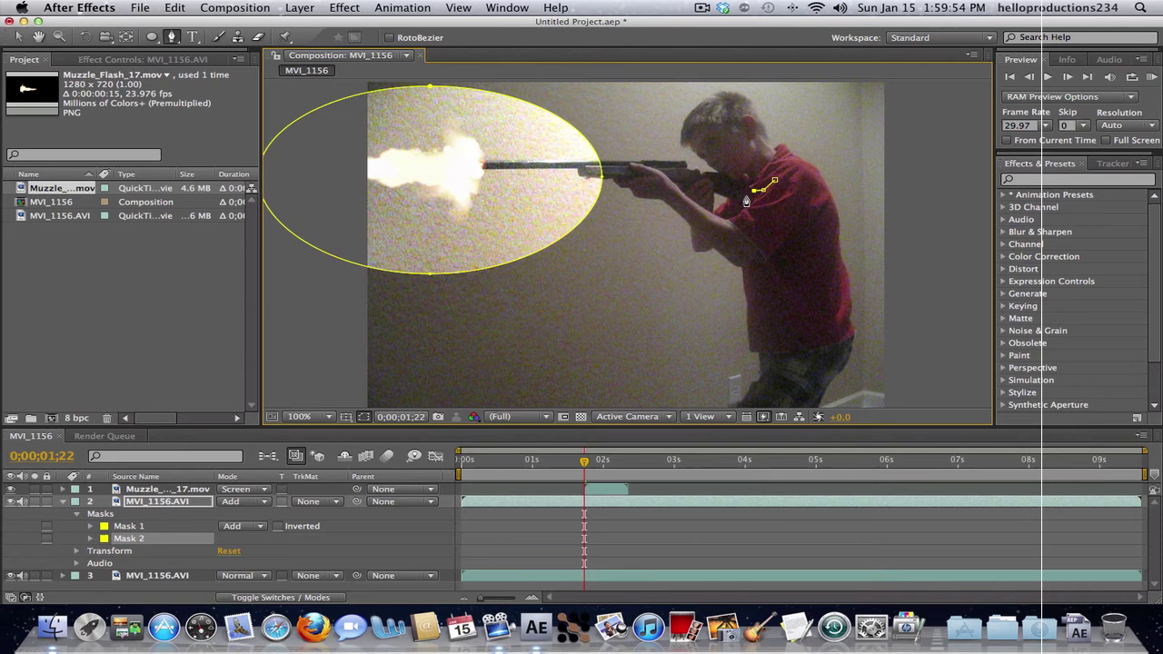
pyautogui.click(741, 196)
pyautogui.click(725, 210)
pyautogui.click(716, 212)
pyautogui.click(700, 212)
pyautogui.click(682, 196)
pyautogui.click(653, 171)
pyautogui.click(639, 169)
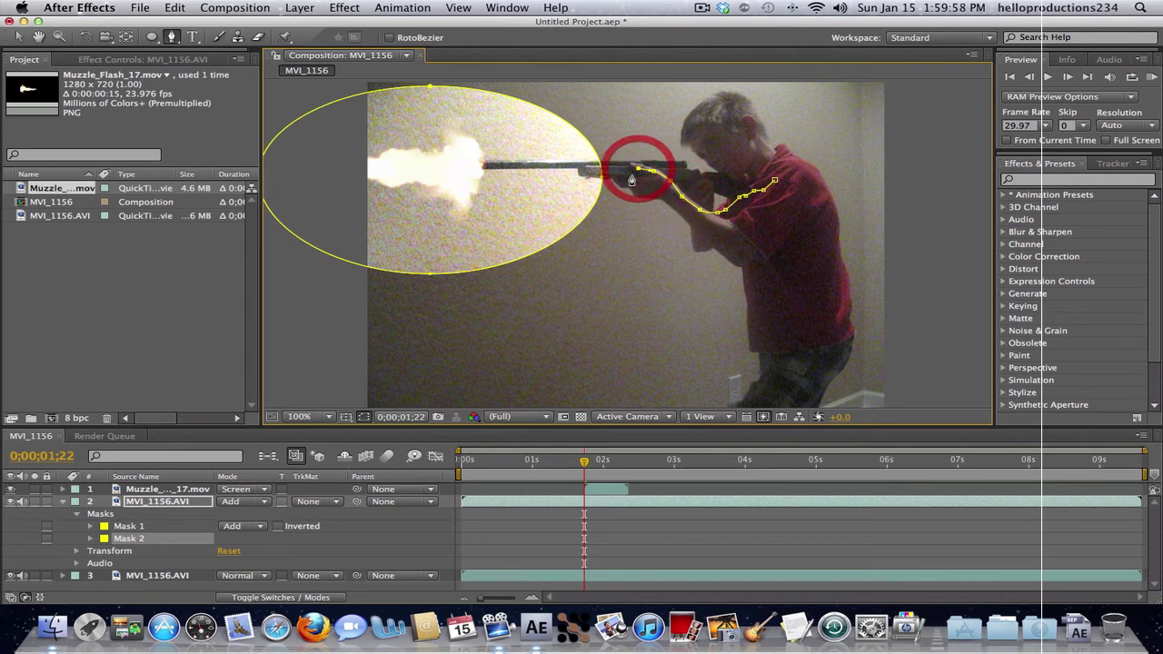
# Trace back along the forearm's underside and up to the shoulder, closing Mask 2.
pyautogui.click(628, 185)
pyautogui.click(644, 195)
pyautogui.click(662, 193)
pyautogui.click(670, 204)
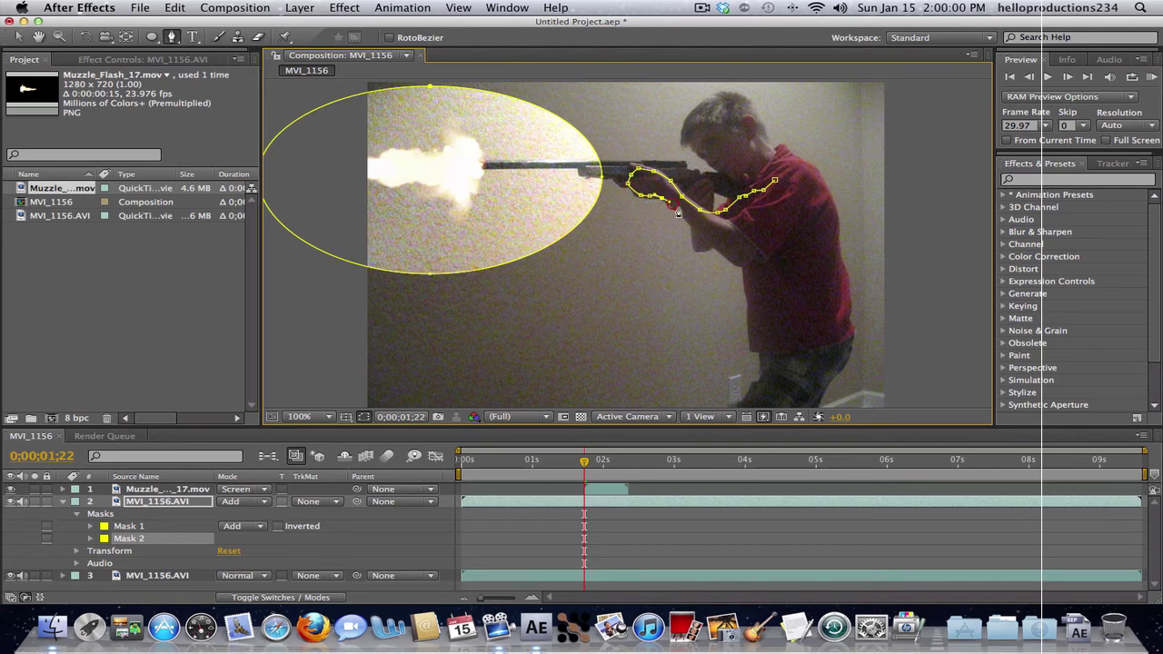
pyautogui.click(680, 210)
pyautogui.click(695, 225)
pyautogui.click(715, 252)
pyautogui.click(740, 260)
pyautogui.click(760, 246)
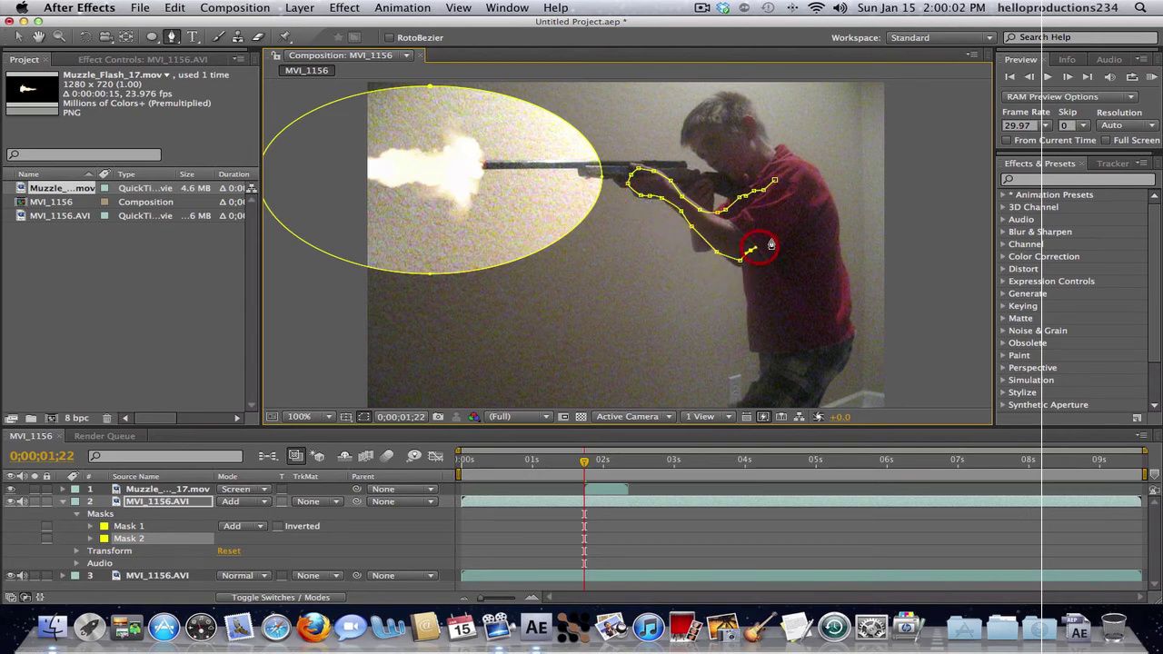
pyautogui.click(771, 237)
pyautogui.click(790, 213)
pyautogui.click(801, 191)
pyautogui.click(804, 168)
pyautogui.click(787, 170)
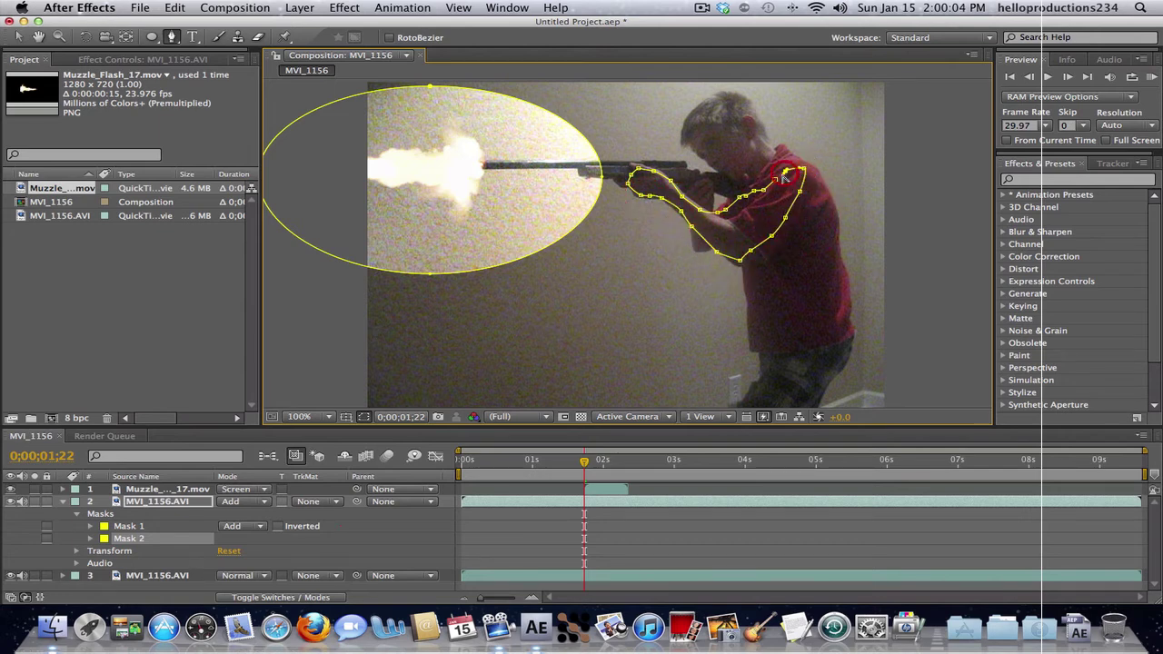
pyautogui.doubleClick(787, 172)
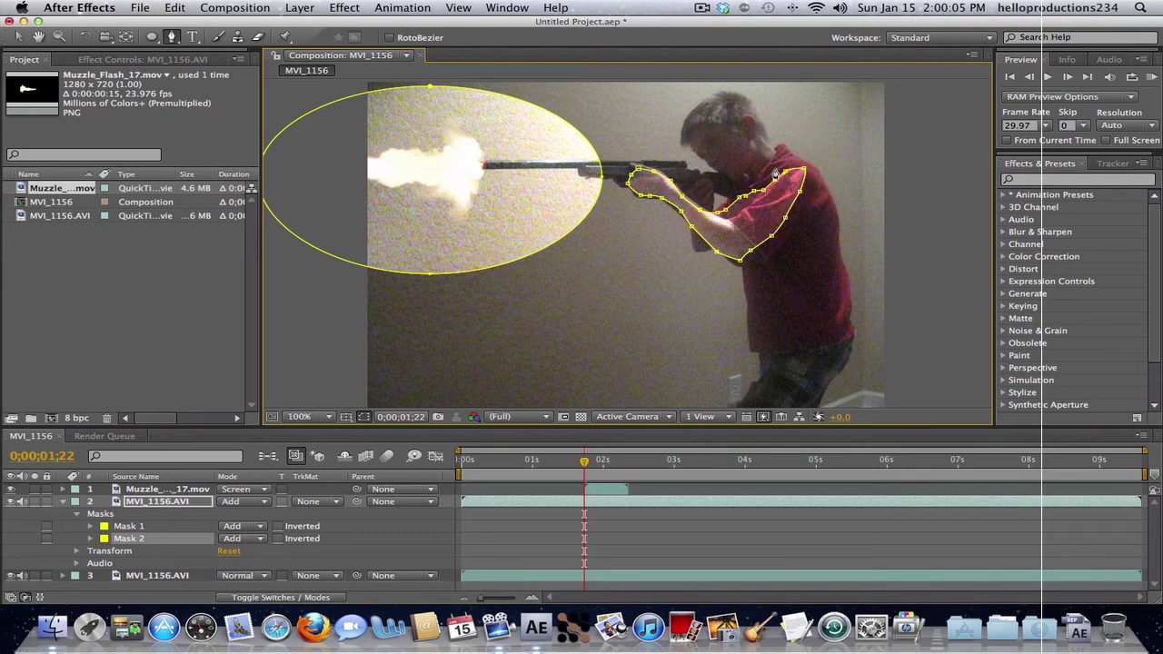
# Trace and close Mask 3 around the boy's head, undoing two misplaced points.
pyautogui.click(720, 96)
pyautogui.click(689, 122)
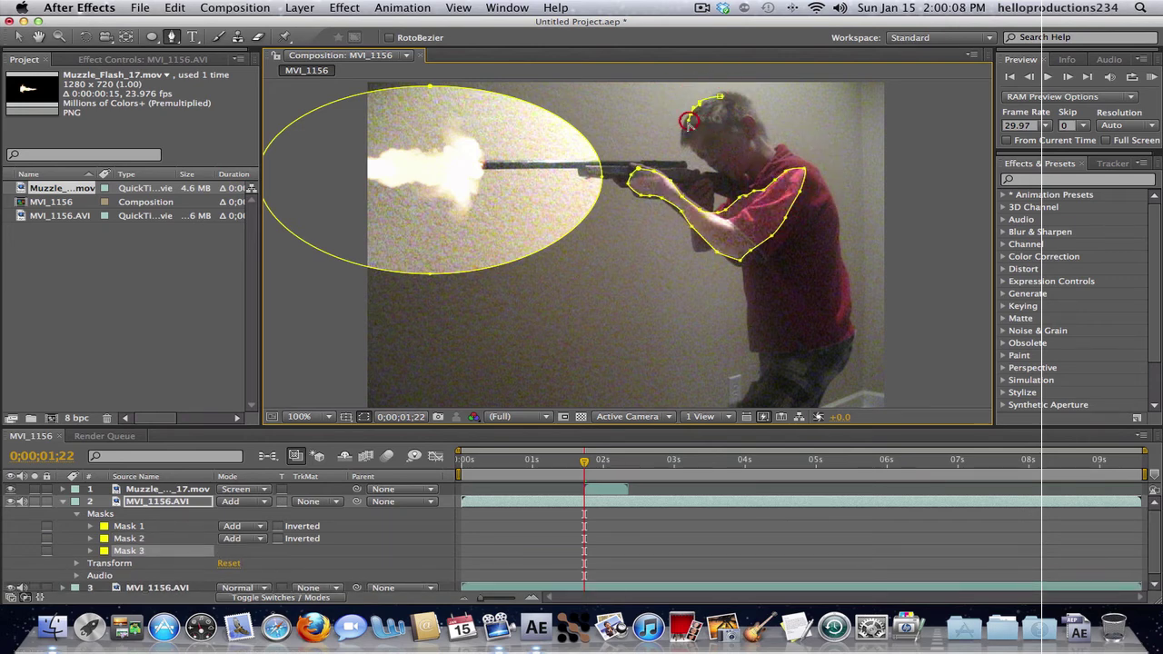
pyautogui.click(695, 146)
pyautogui.click(720, 166)
pyautogui.press('super+z')
pyautogui.press('super+z')
pyautogui.click(681, 139)
pyautogui.click(714, 172)
pyautogui.click(739, 154)
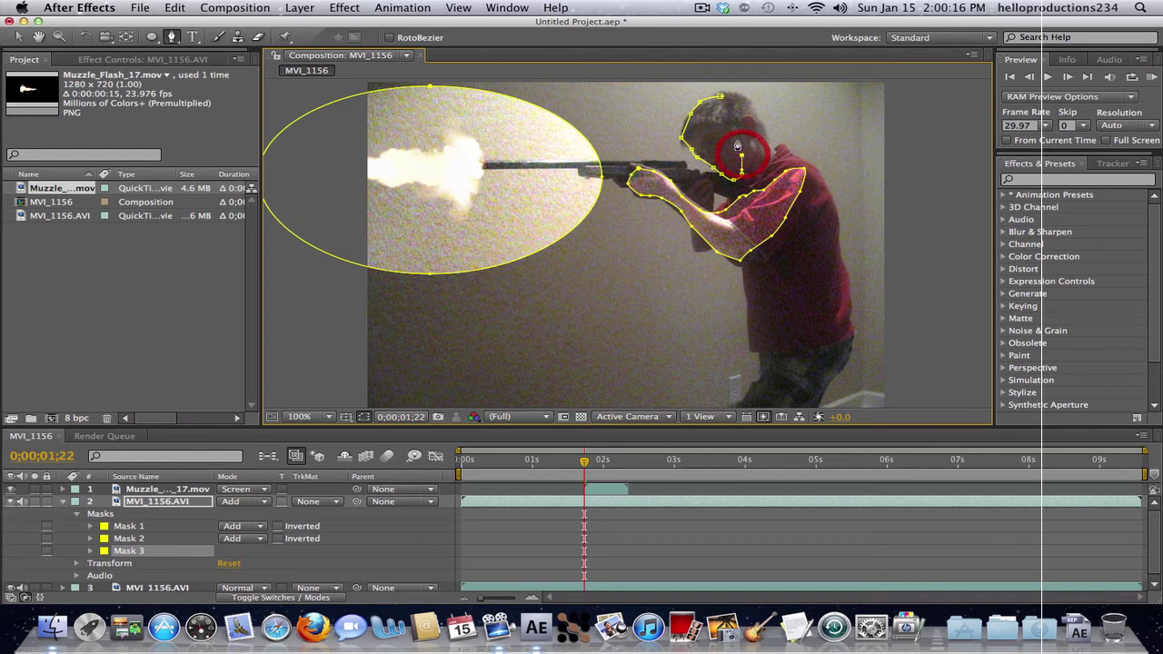
pyautogui.click(719, 97)
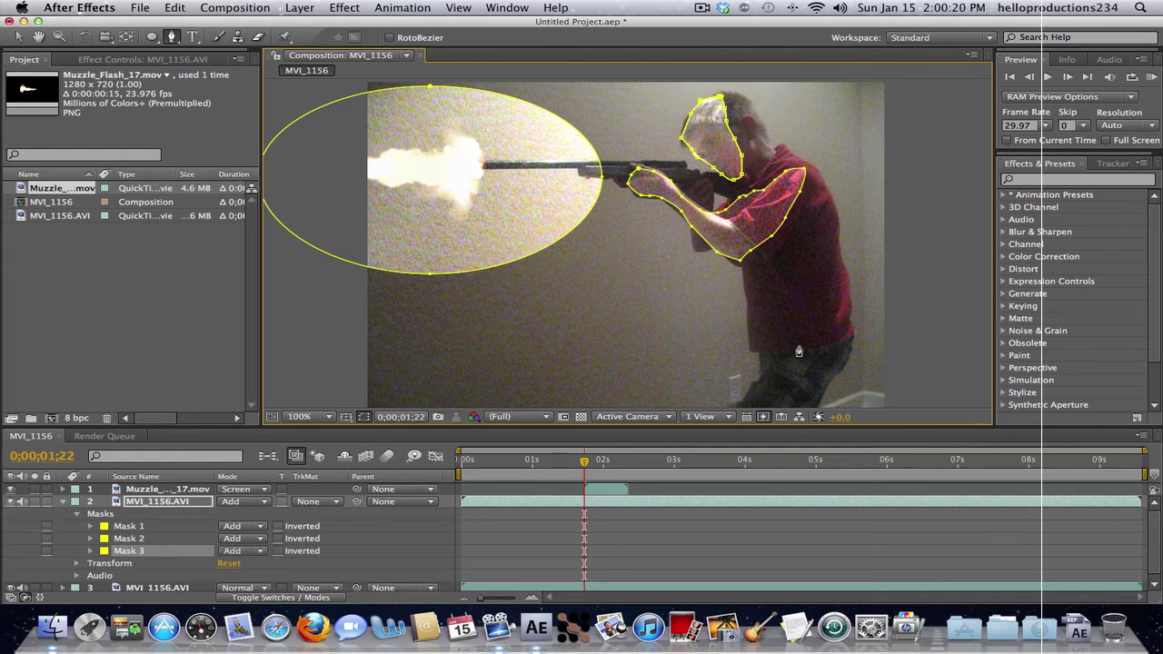
# Start Mask 4 by tracing down the boy's torso and hip to the bottom of the leg.
pyautogui.click(810, 268)
pyautogui.click(780, 292)
pyautogui.click(768, 307)
pyautogui.click(768, 325)
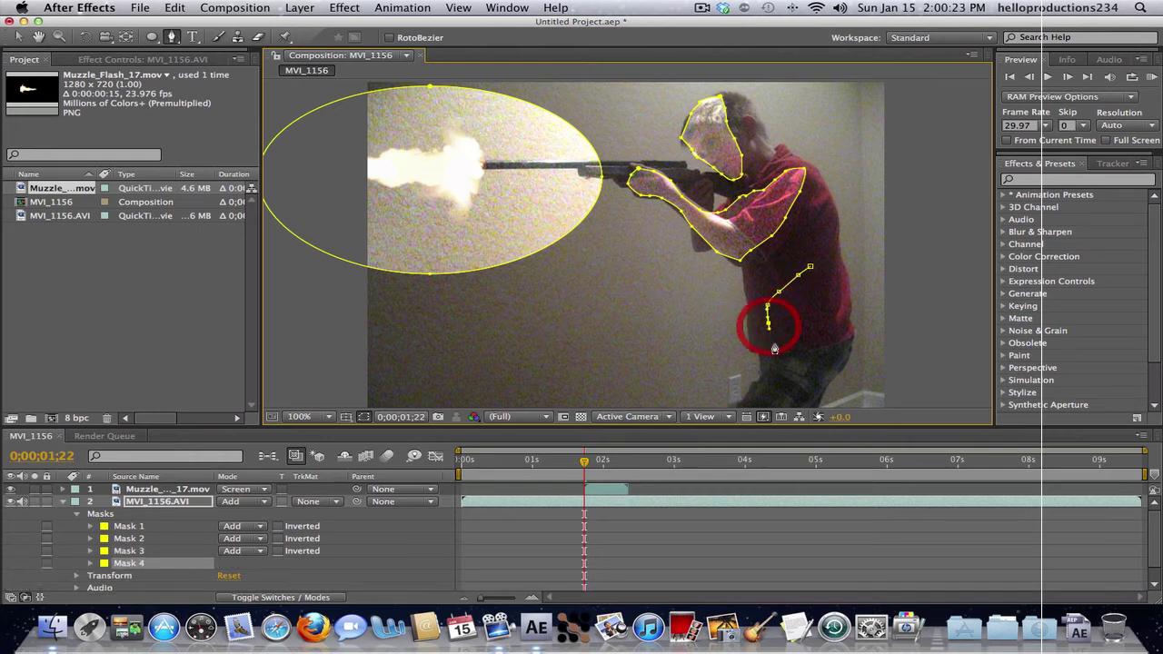
pyautogui.click(775, 338)
pyautogui.click(777, 356)
pyautogui.click(770, 372)
pyautogui.click(751, 391)
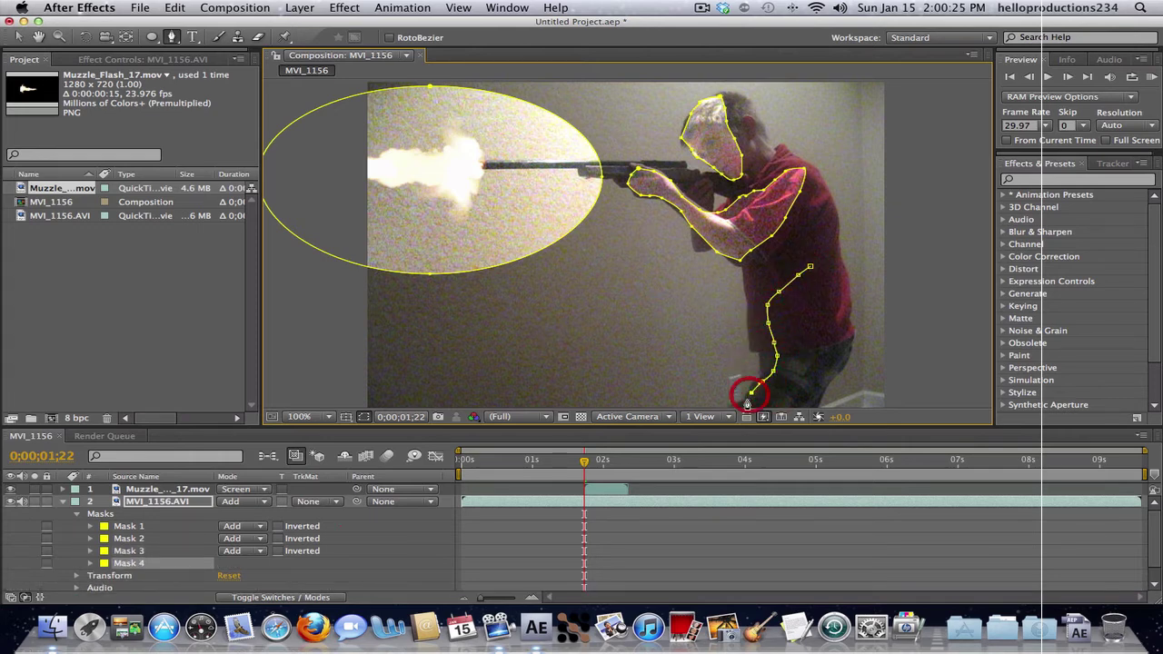
pyautogui.click(744, 398)
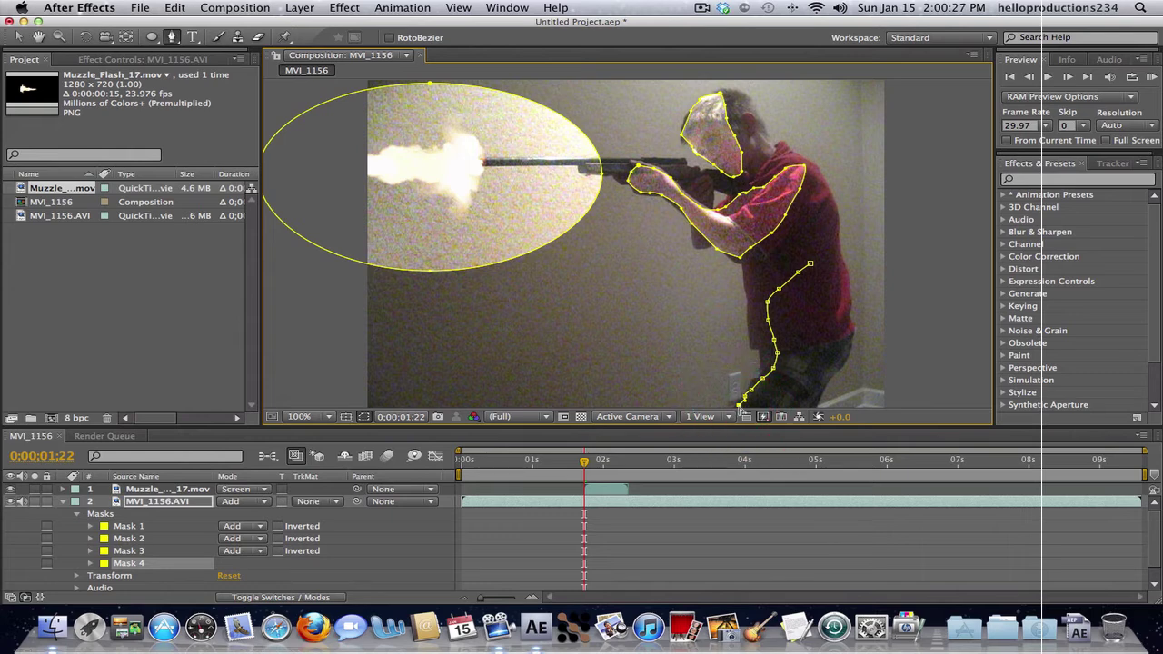
# Set the viewer to Fit, then trace up the leg's other side and close Mask 4.
pyautogui.click(329, 417)
pyautogui.click(319, 202)
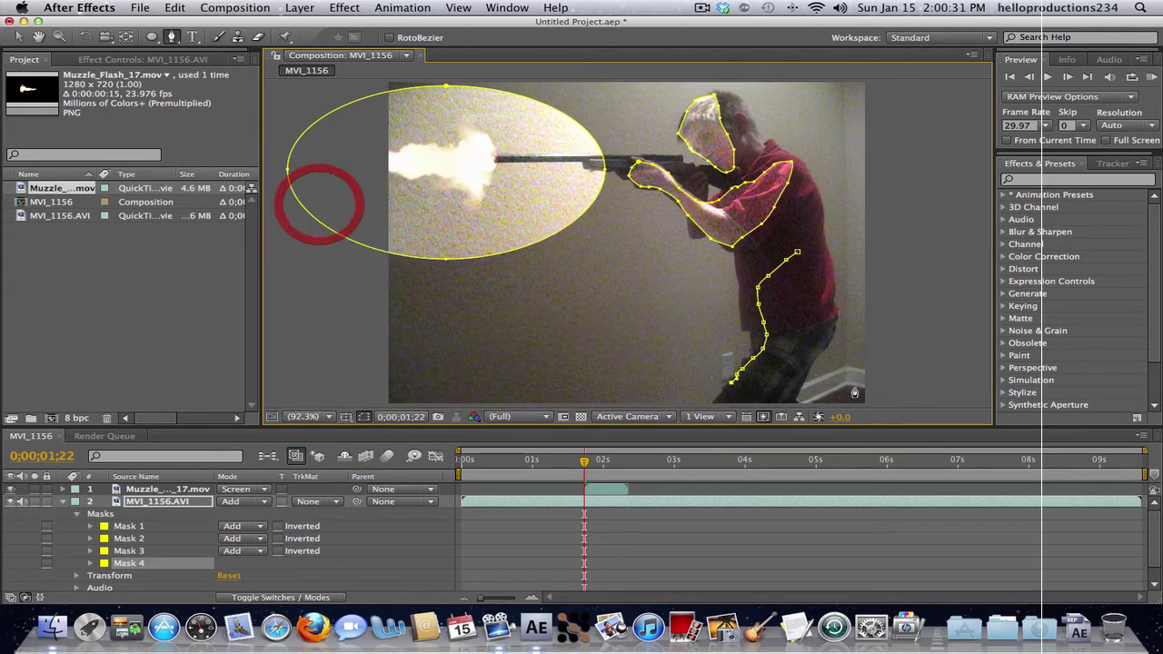
pyautogui.click(736, 393)
pyautogui.click(735, 389)
pyautogui.click(754, 376)
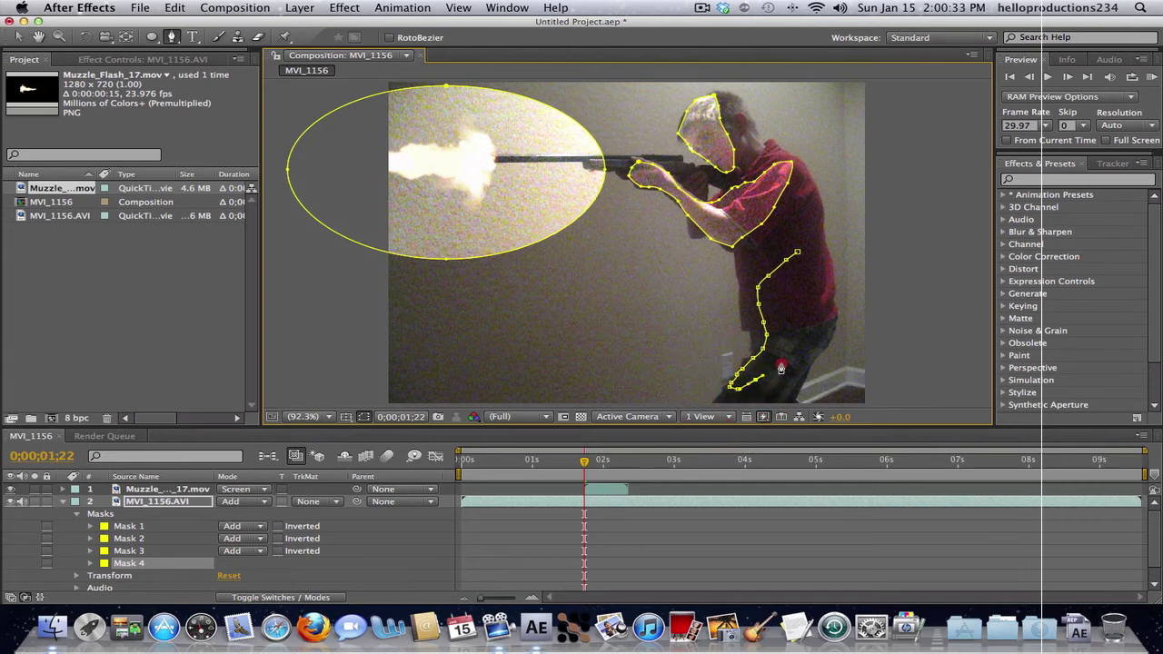
pyautogui.click(783, 357)
pyautogui.click(808, 339)
pyautogui.click(818, 315)
pyautogui.click(819, 290)
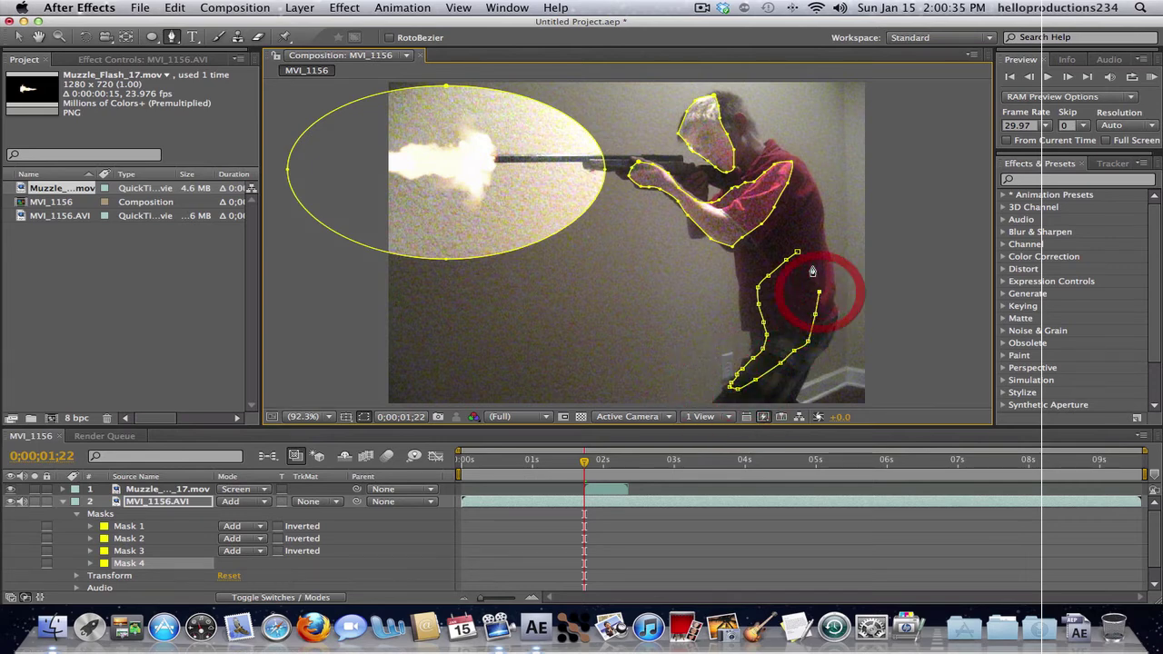
pyautogui.click(816, 267)
pyautogui.click(810, 255)
pyautogui.click(801, 255)
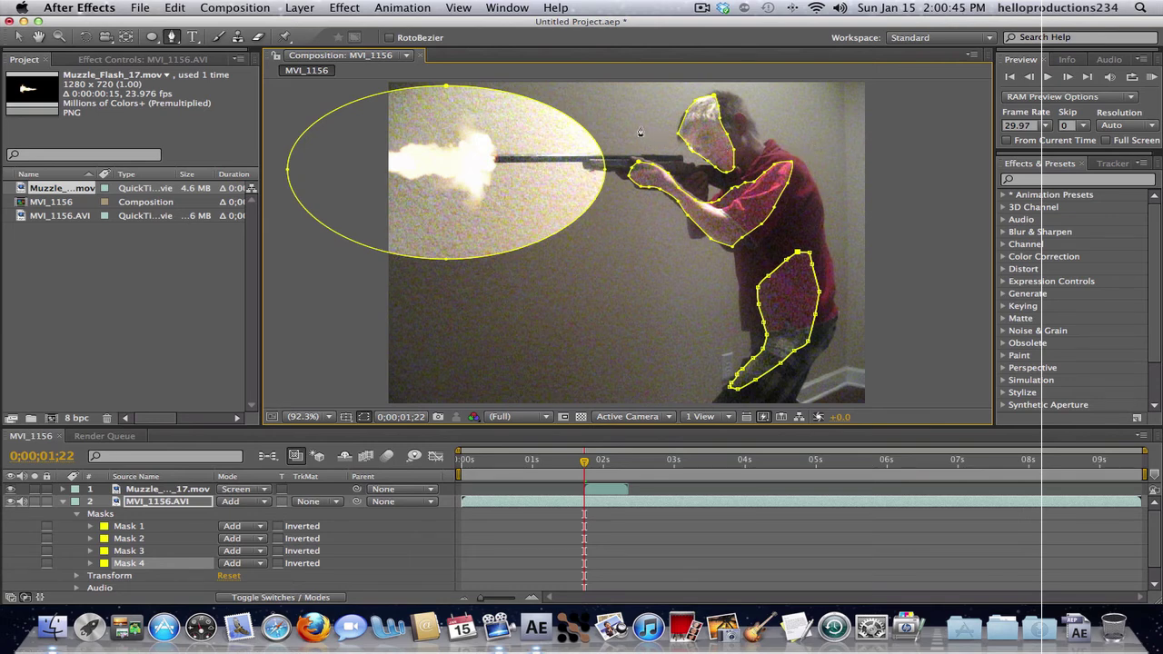
# Reveal Mask 1's Mask Feather and scrub it to about 100 pixels.
pyautogui.click(366, 419)
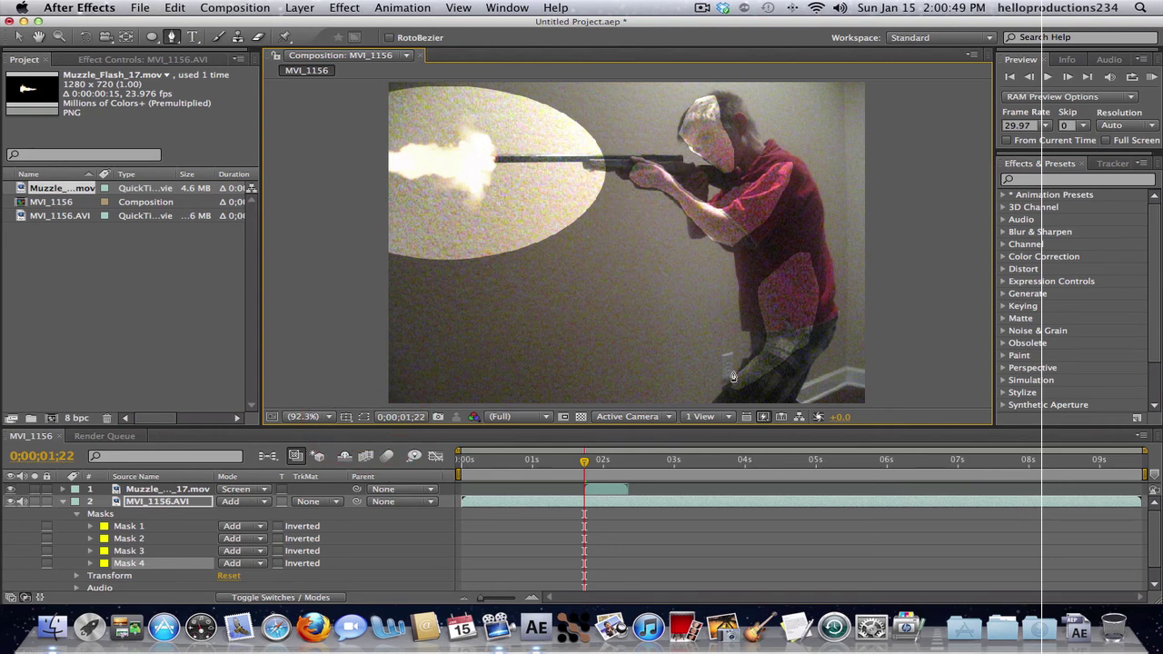
pyautogui.click(365, 417)
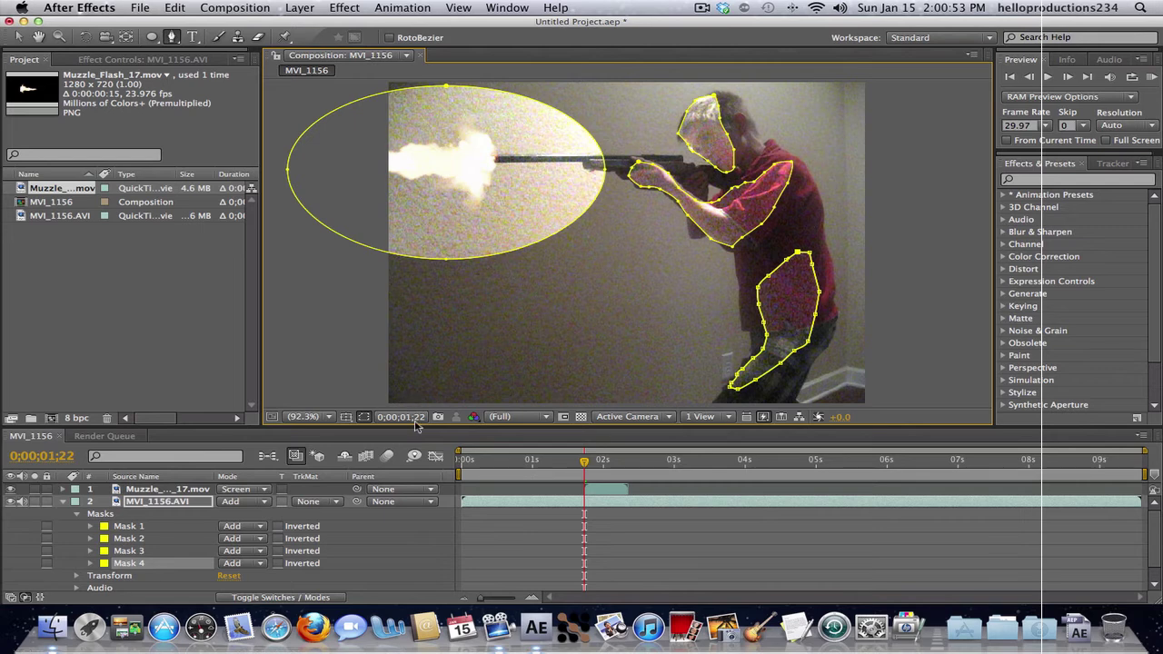
pyautogui.click(73, 527)
pyautogui.click(130, 558)
pyautogui.press('m')
pyautogui.press('m')
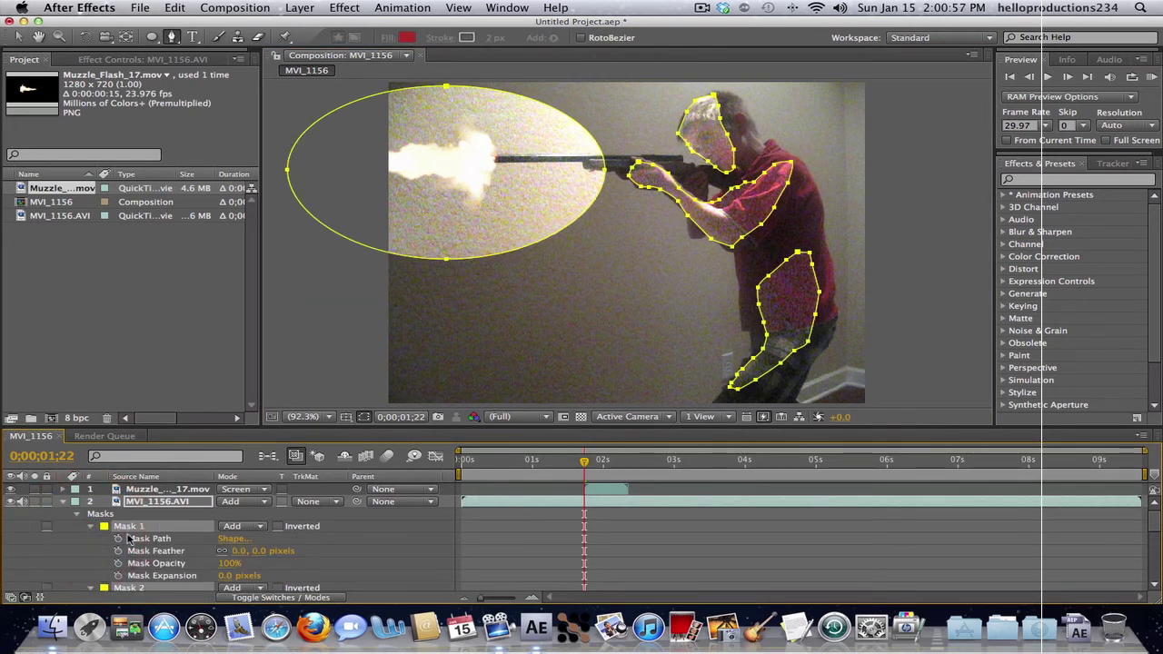
pyautogui.moveTo(237, 553); pyautogui.dragTo(336, 550)
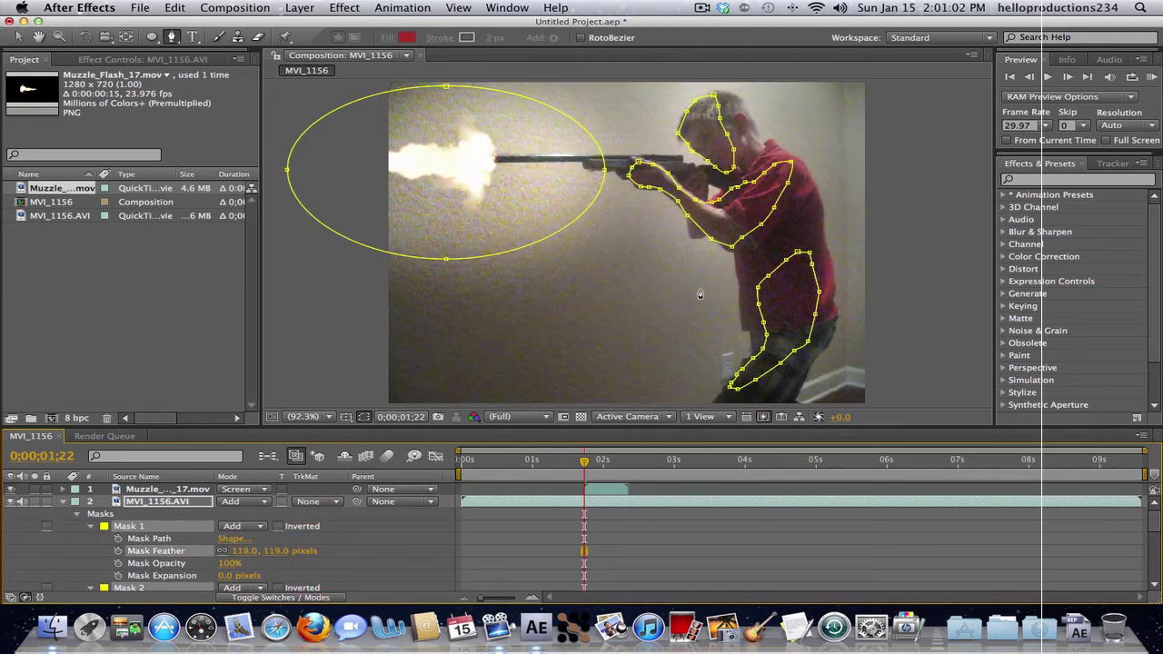
# Hide the mask outlines and raise Mask 1's feather to 144 pixels.
pyautogui.click(363, 416)
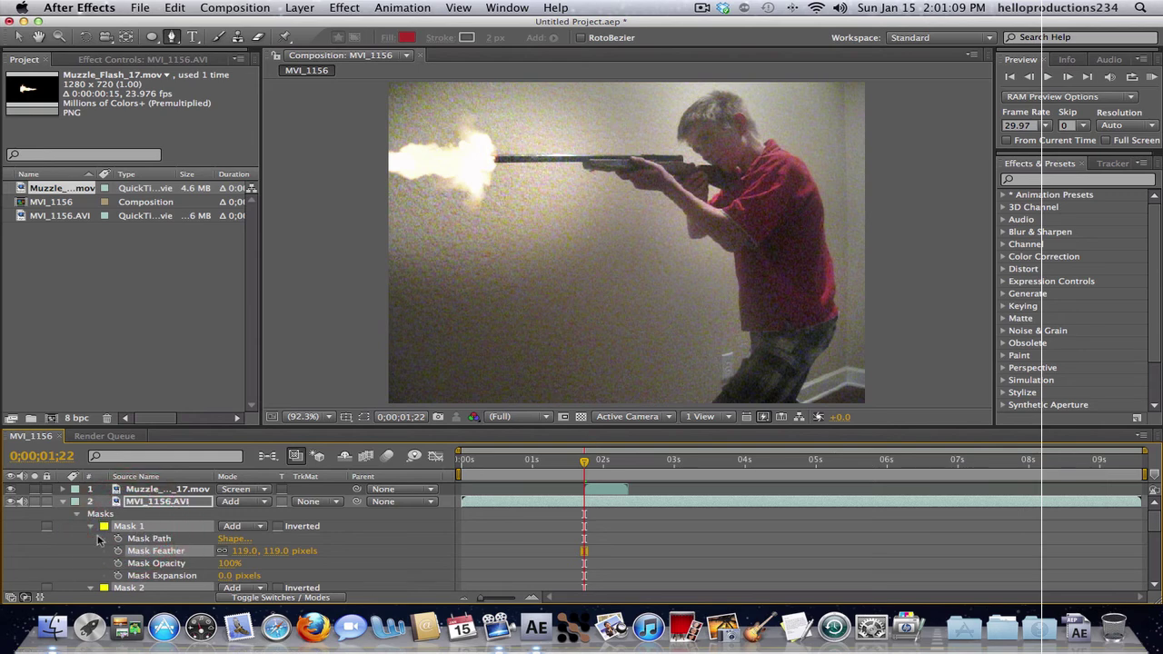
pyautogui.moveTo(249, 550); pyautogui.dragTo(263, 550)
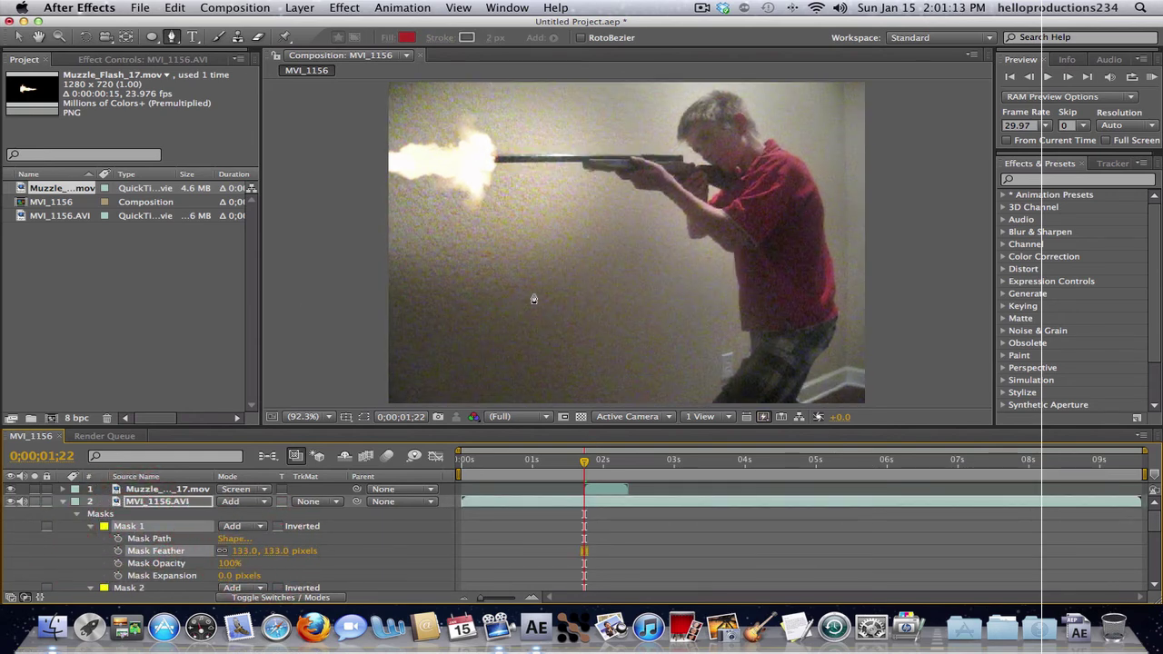
pyautogui.moveTo(258, 551); pyautogui.dragTo(270, 549)
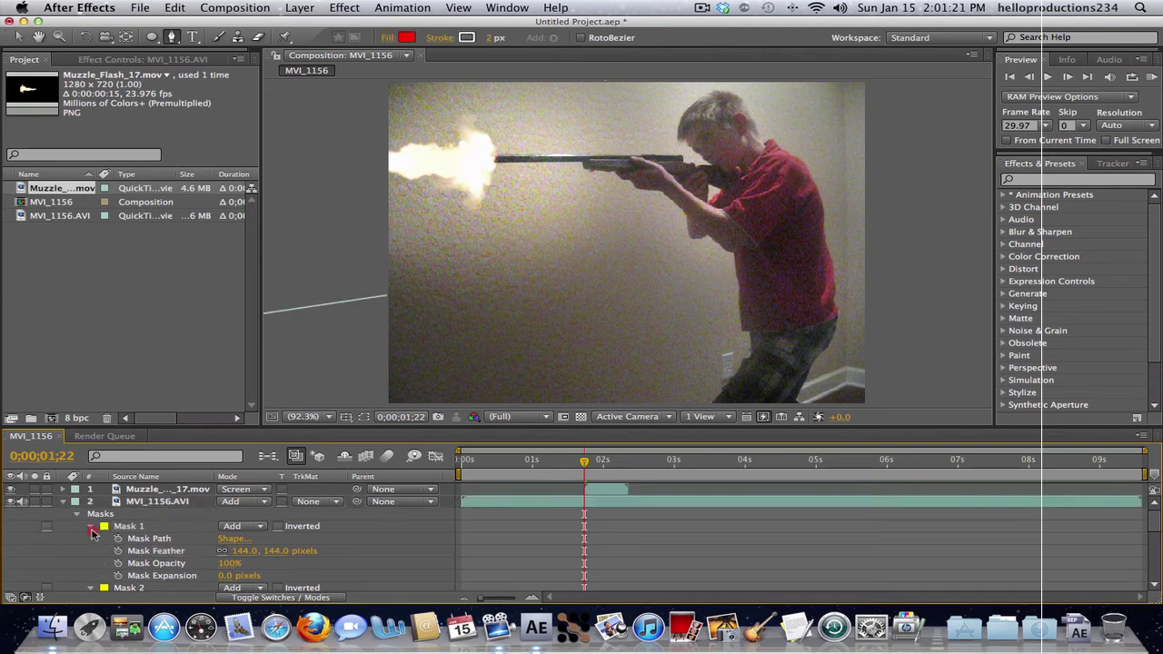
# Collapse all four masks and step back to frame 01;21, just before the flash.
pyautogui.click(91, 526)
pyautogui.click(91, 539)
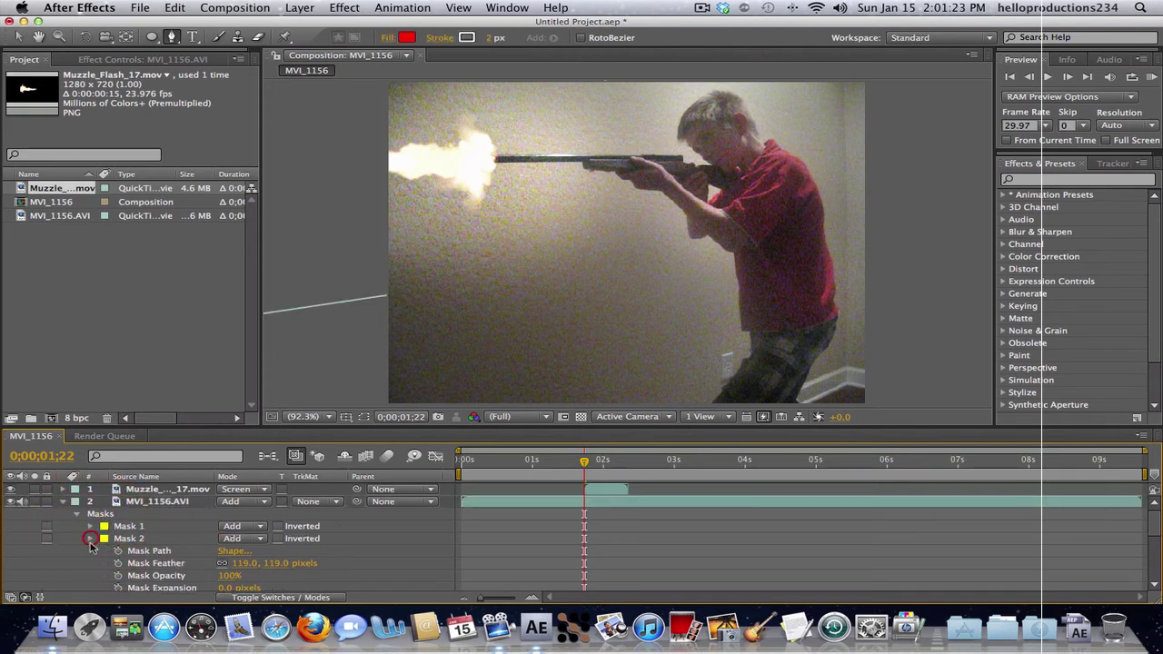
pyautogui.click(90, 550)
pyautogui.click(90, 563)
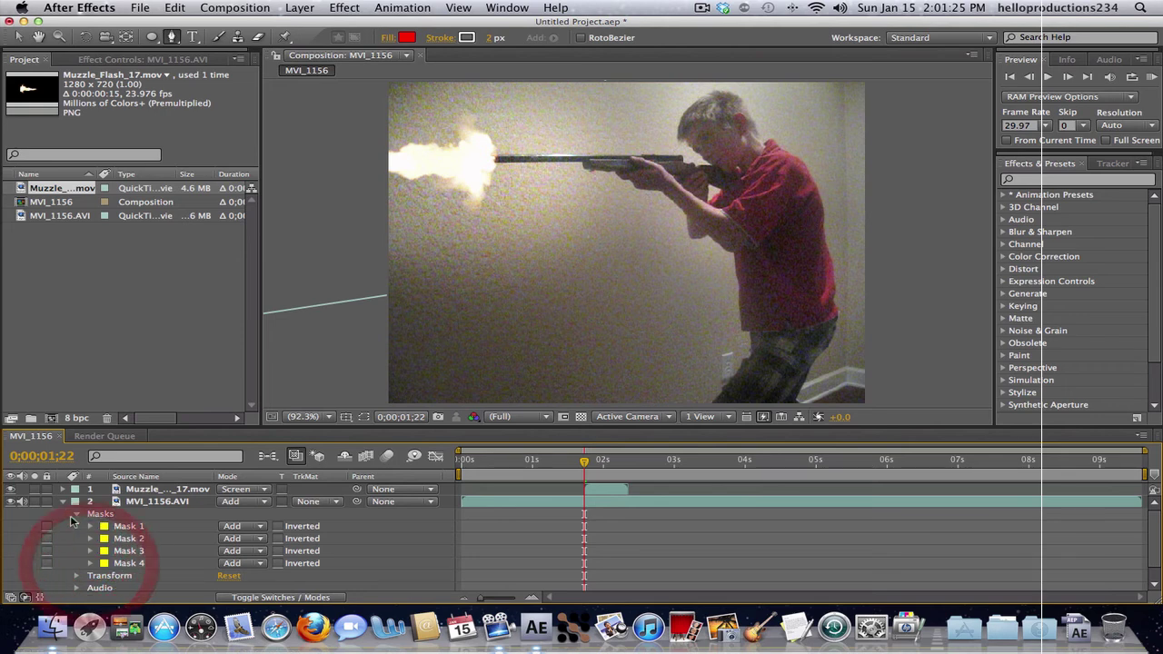
pyautogui.keyDown('shift'); pyautogui.click(116, 564); pyautogui.keyUp('shift')
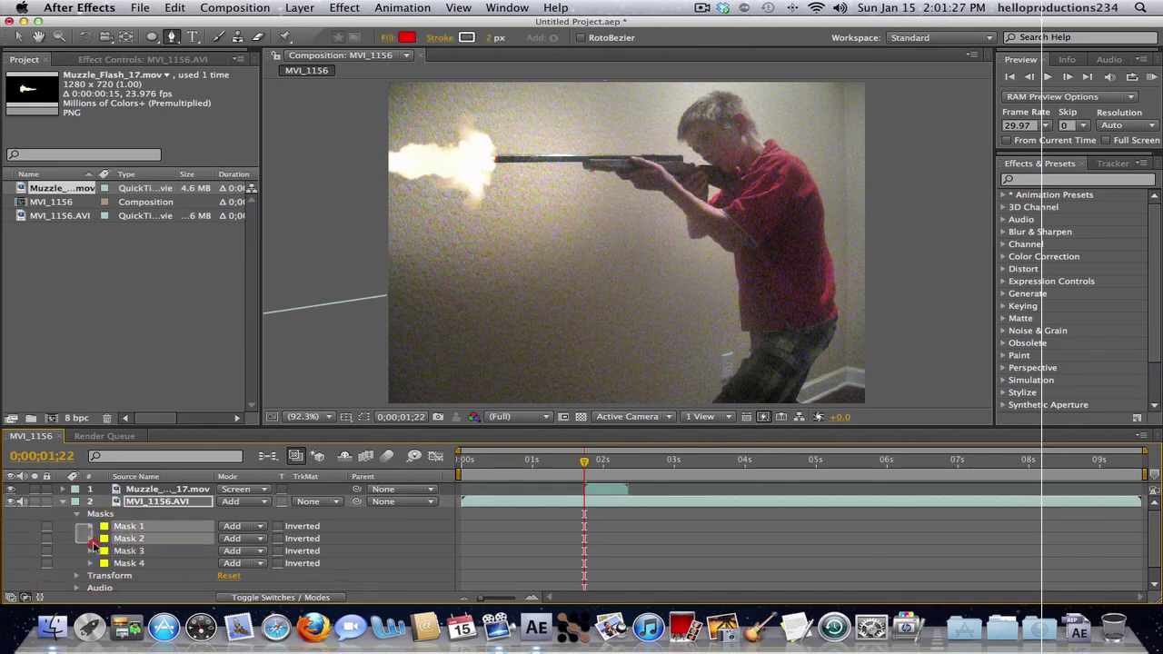
pyautogui.click(117, 564)
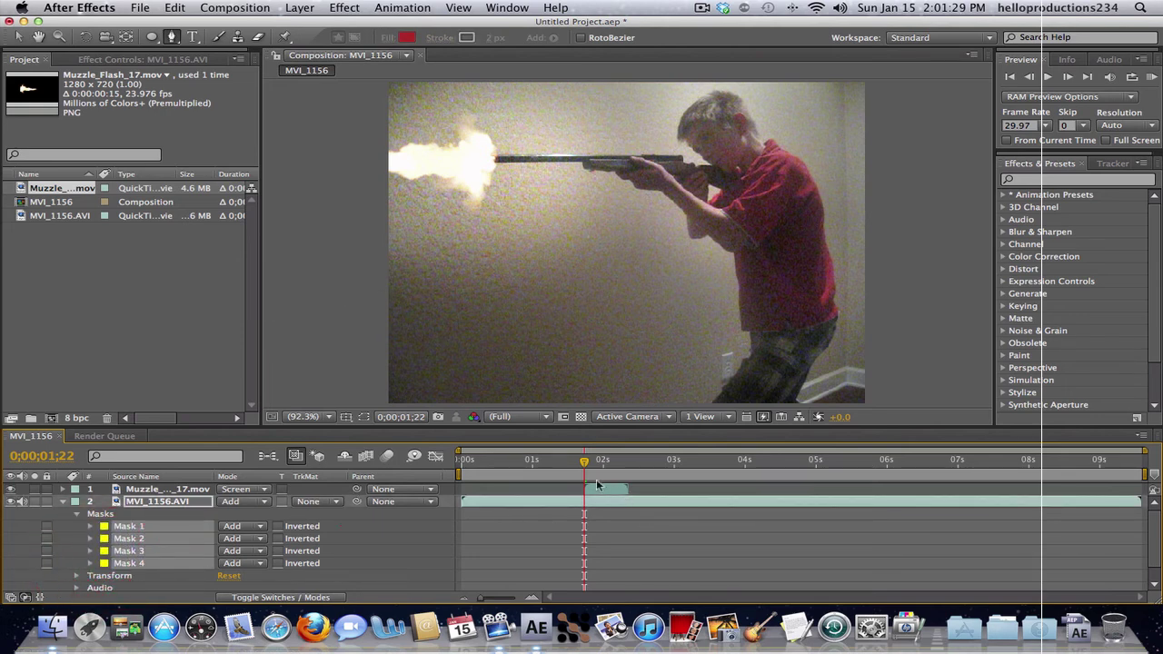
pyautogui.press('pageup')
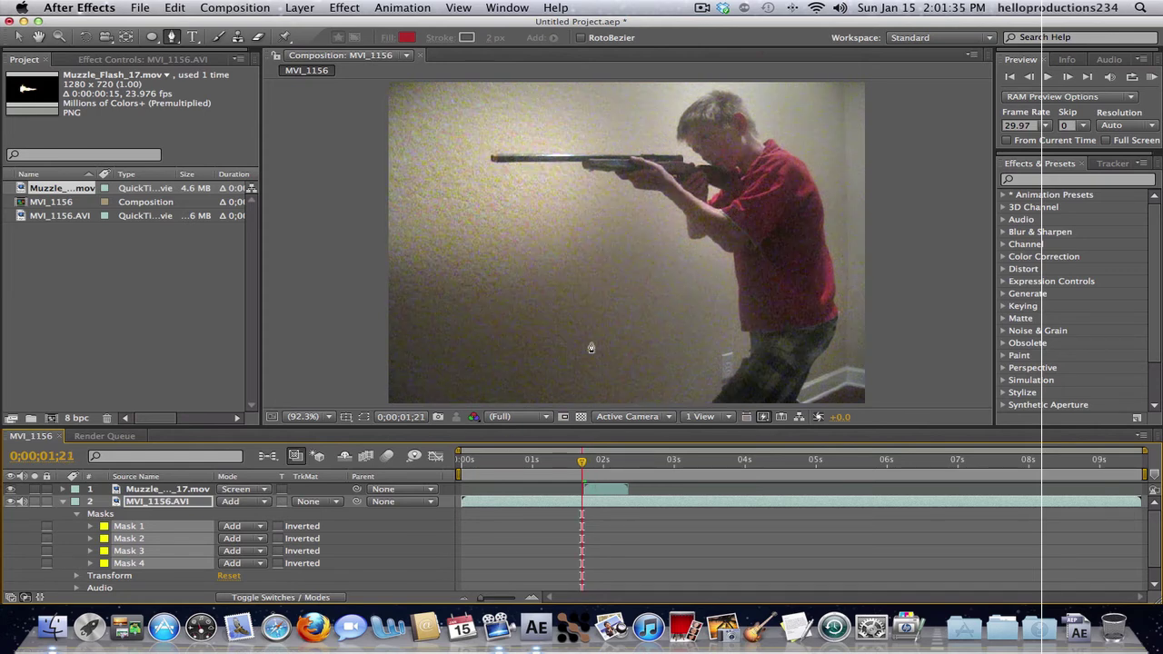
# Enable Mask 1's opacity stopwatch with a 0% keyframe at 01;21.
pyautogui.click(90, 526)
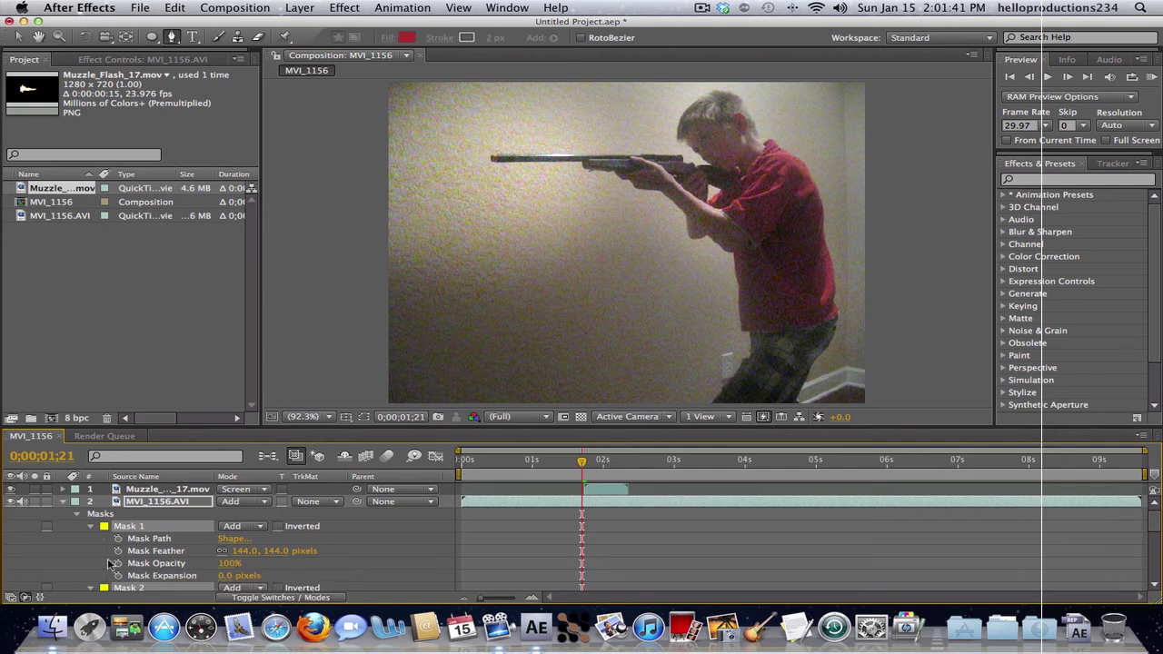
pyautogui.click(118, 563)
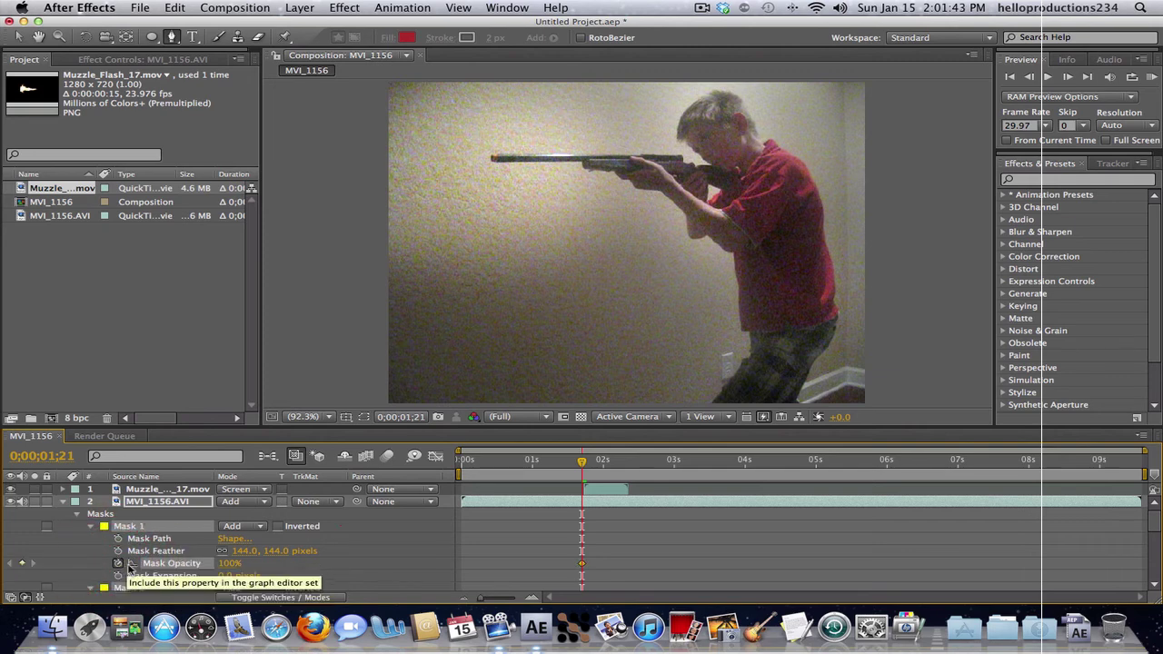
pyautogui.moveTo(219, 564)
pyautogui.mouseDown()
pyautogui.moveTo(229, 565)
pyautogui.moveTo(217, 565)
pyautogui.mouseUp()
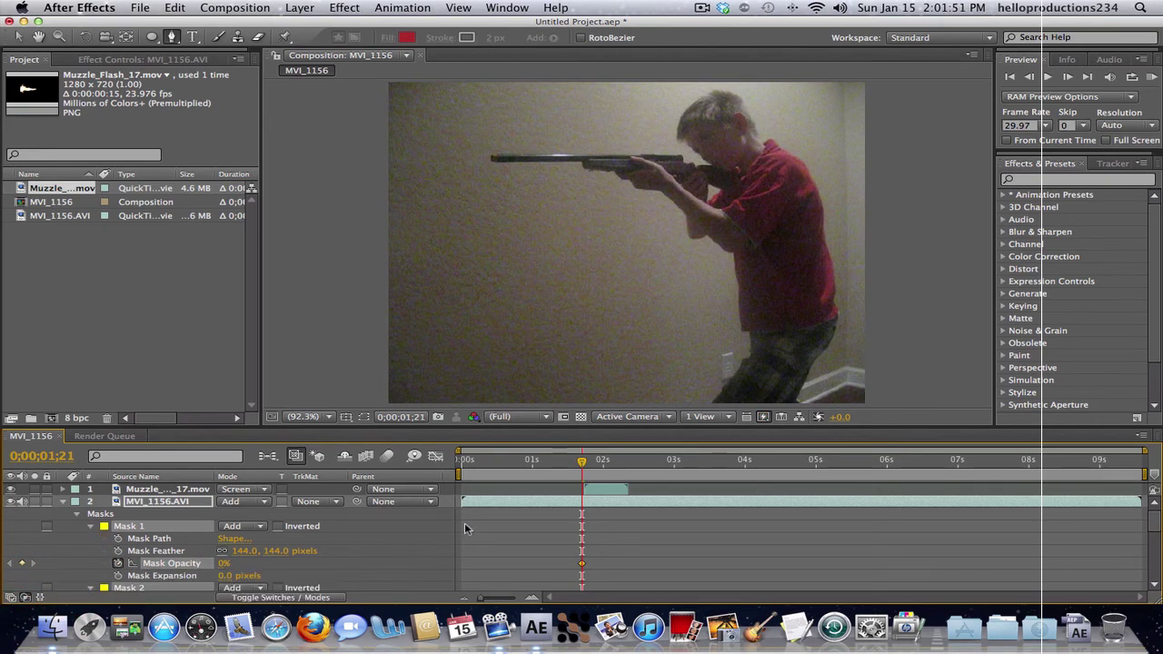
# Keyframe Mask 1's opacity to 100% at 01;22 and back to 0% at 01;24.
pyautogui.press('pagedown')
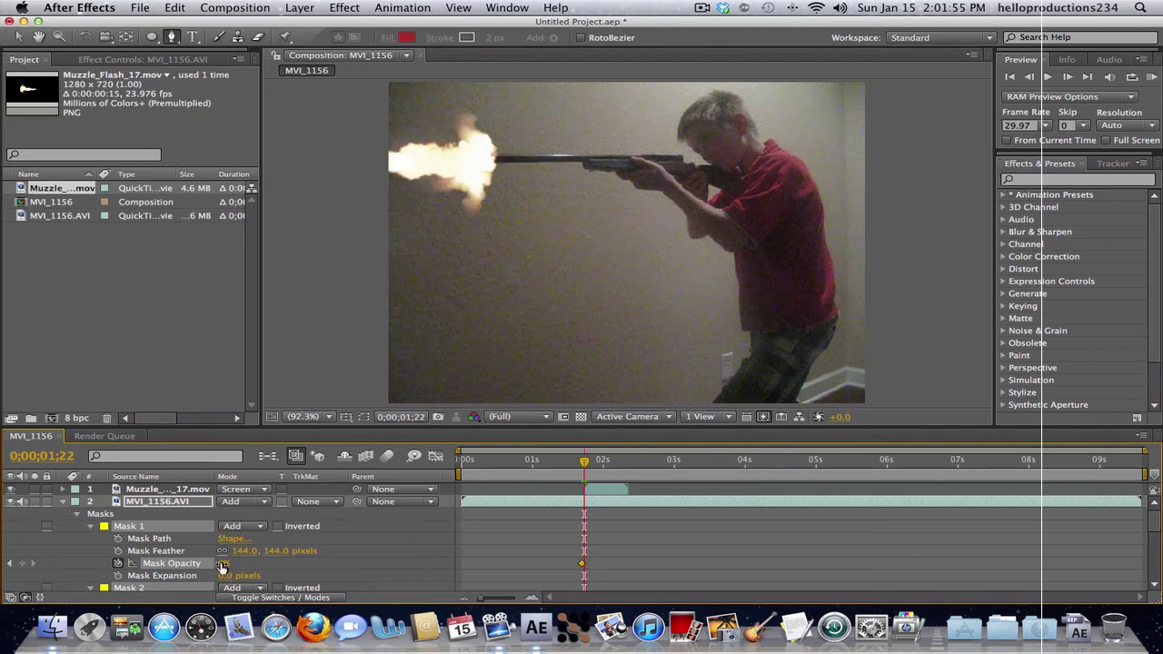
pyautogui.moveTo(222, 566); pyautogui.dragTo(441, 566)
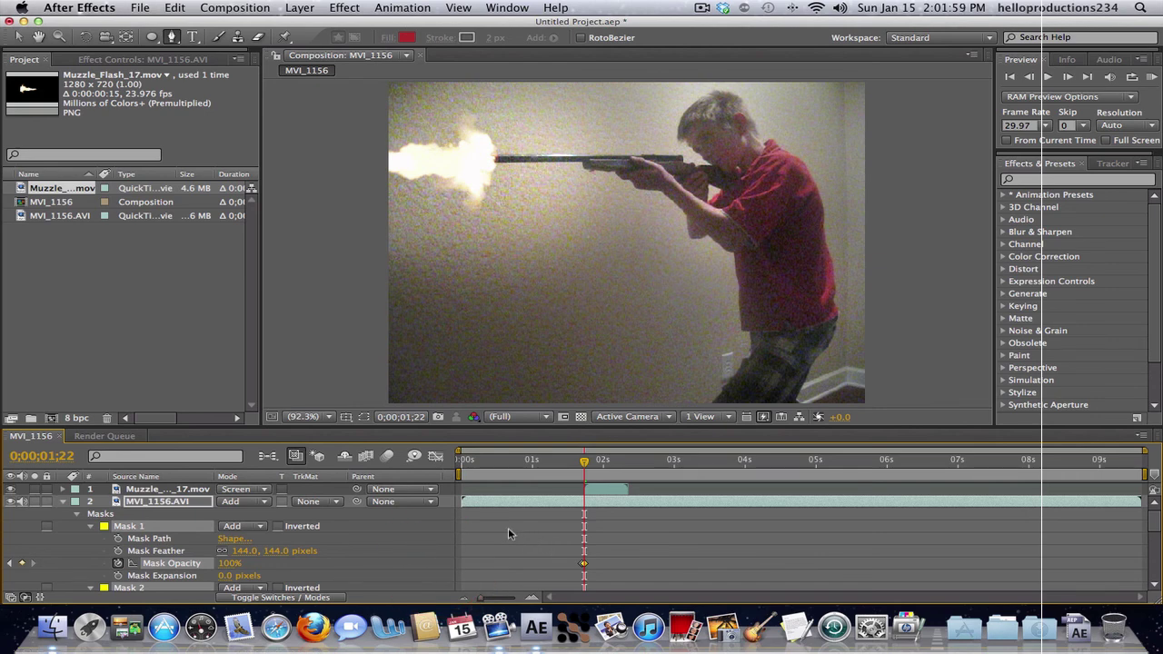
pyautogui.press('pagedown')
pyautogui.press('pagedown')
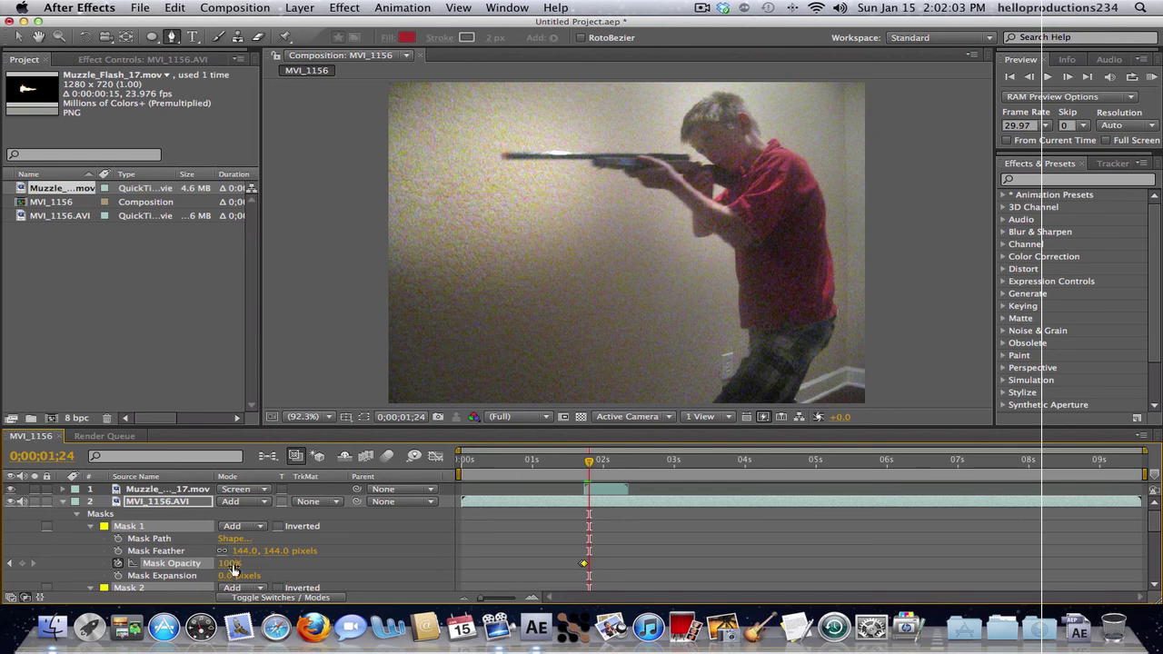
pyautogui.moveTo(233, 567); pyautogui.dragTo(46, 565)
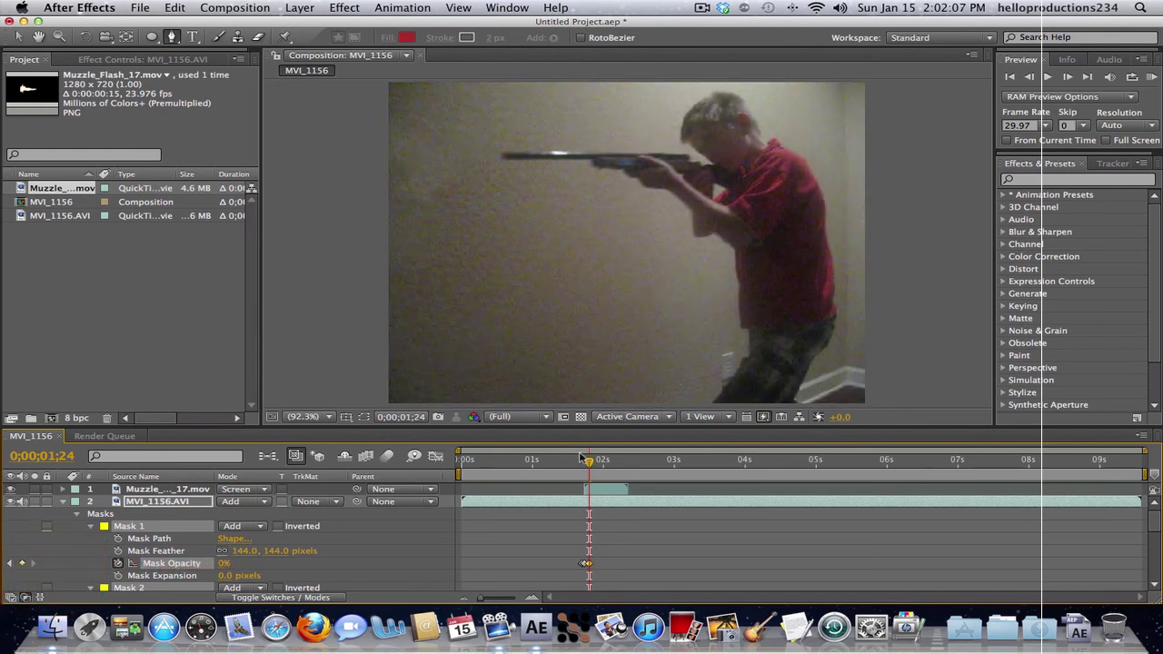
pyautogui.click(91, 530)
pyautogui.click(77, 513)
pyautogui.click(65, 502)
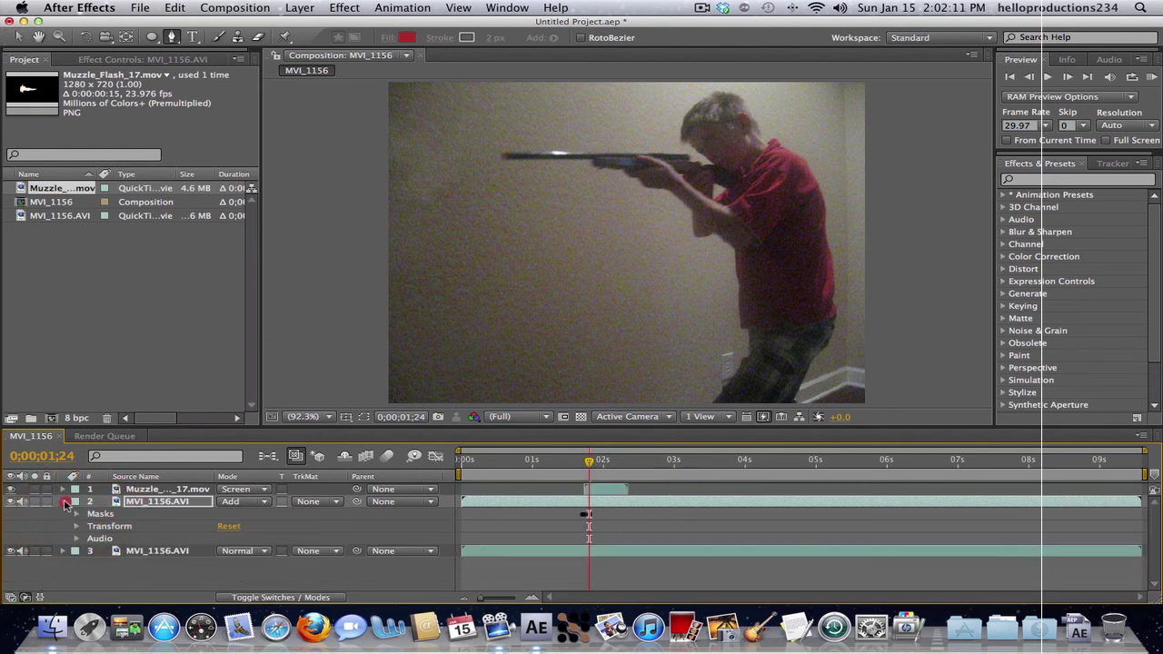
pyautogui.moveTo(591, 463); pyautogui.dragTo(463, 461)
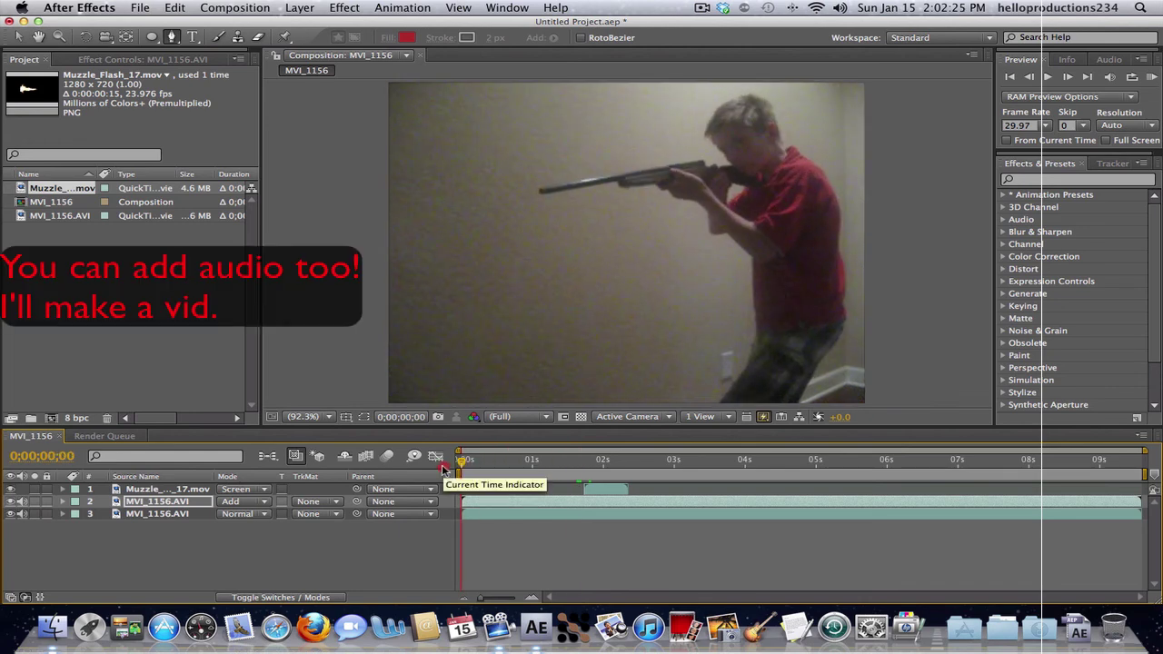
pyautogui.click(702, 7)
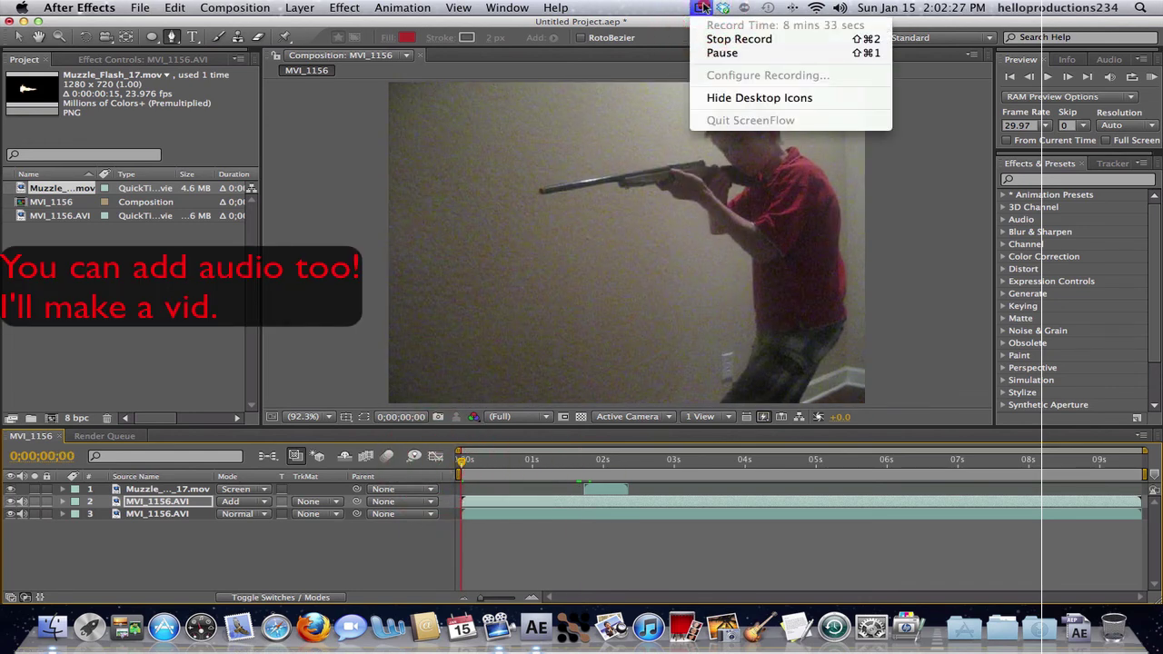
pyautogui.click(688, 11)
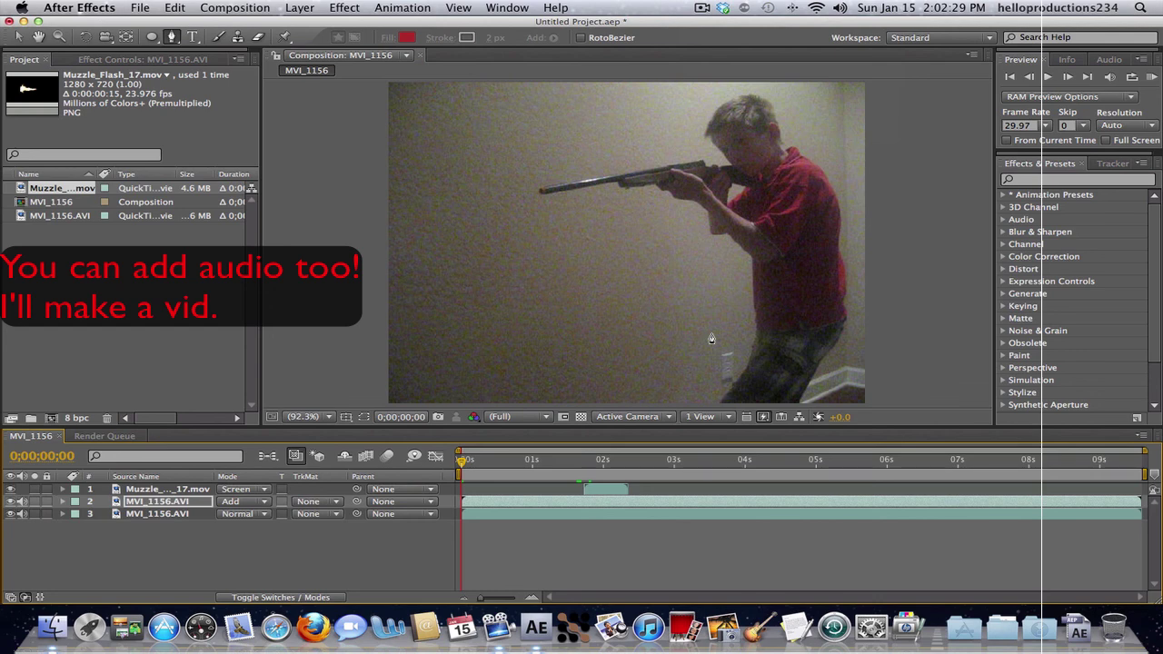